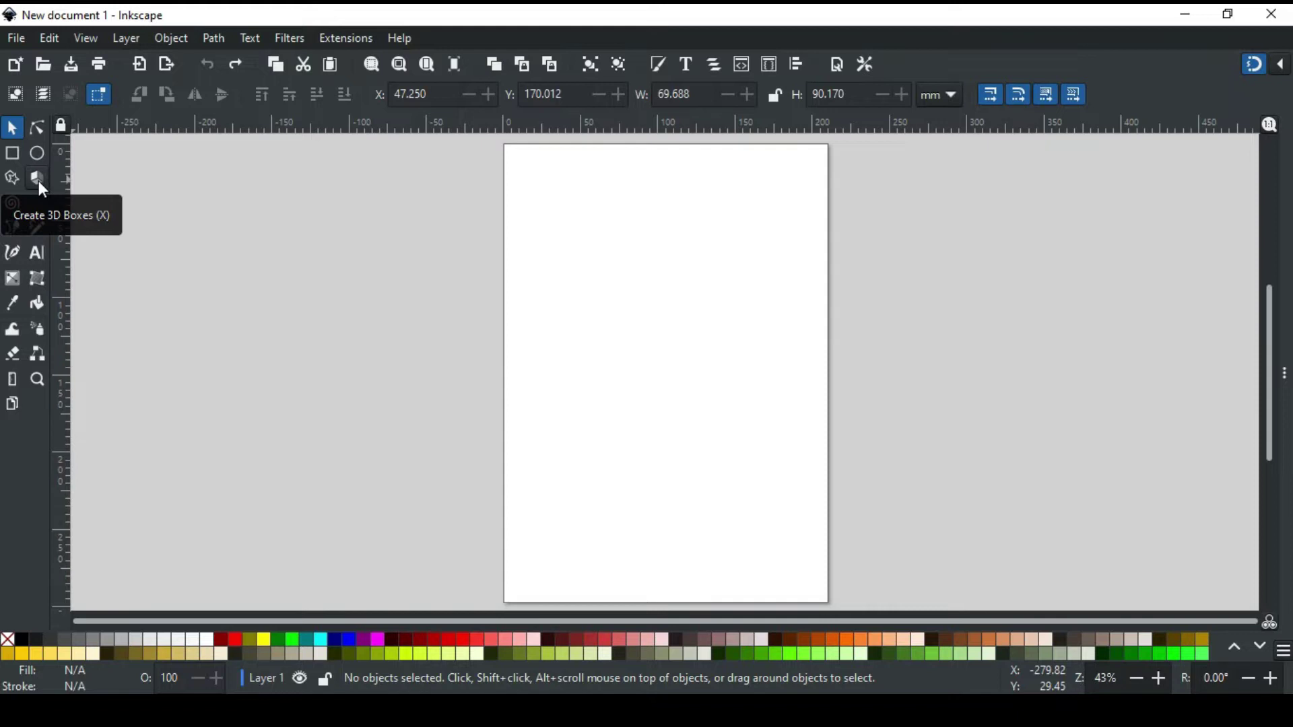
- Draw a 3D box in the lower middle of the page with the 3D Box tool
left_click(38, 180)
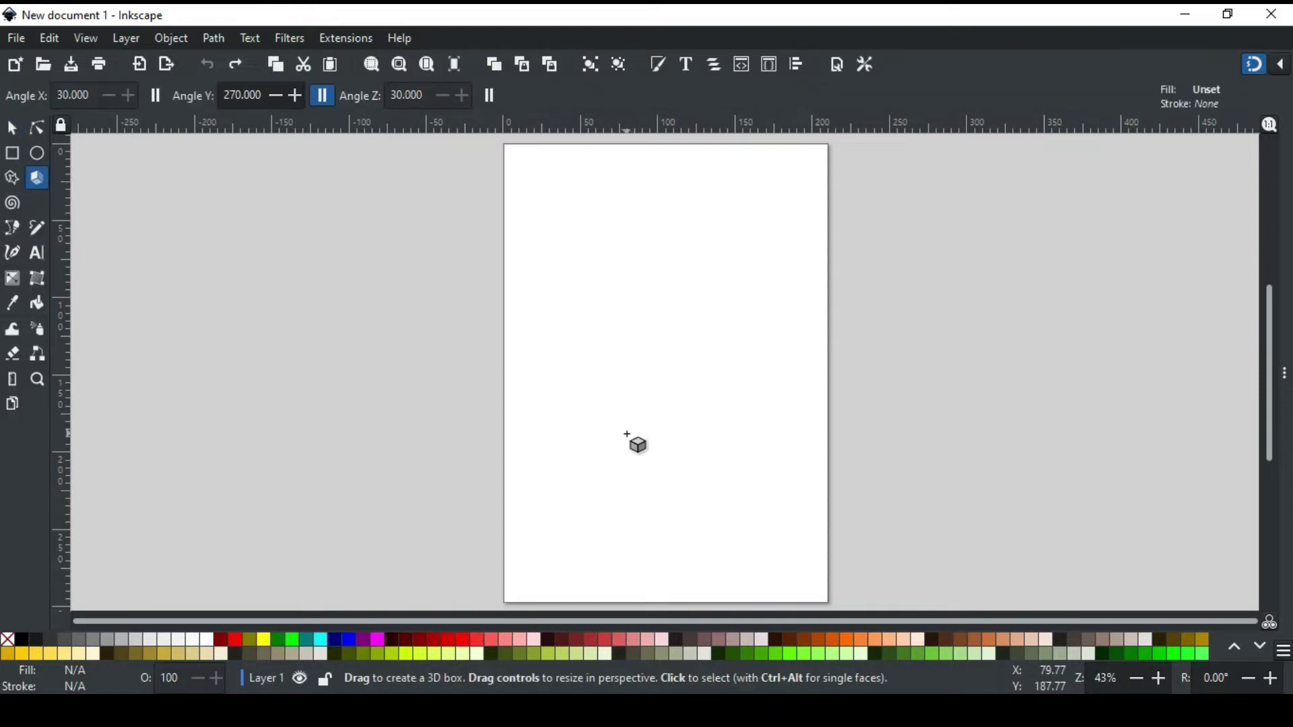
left_click_drag(631, 431, 682, 512)
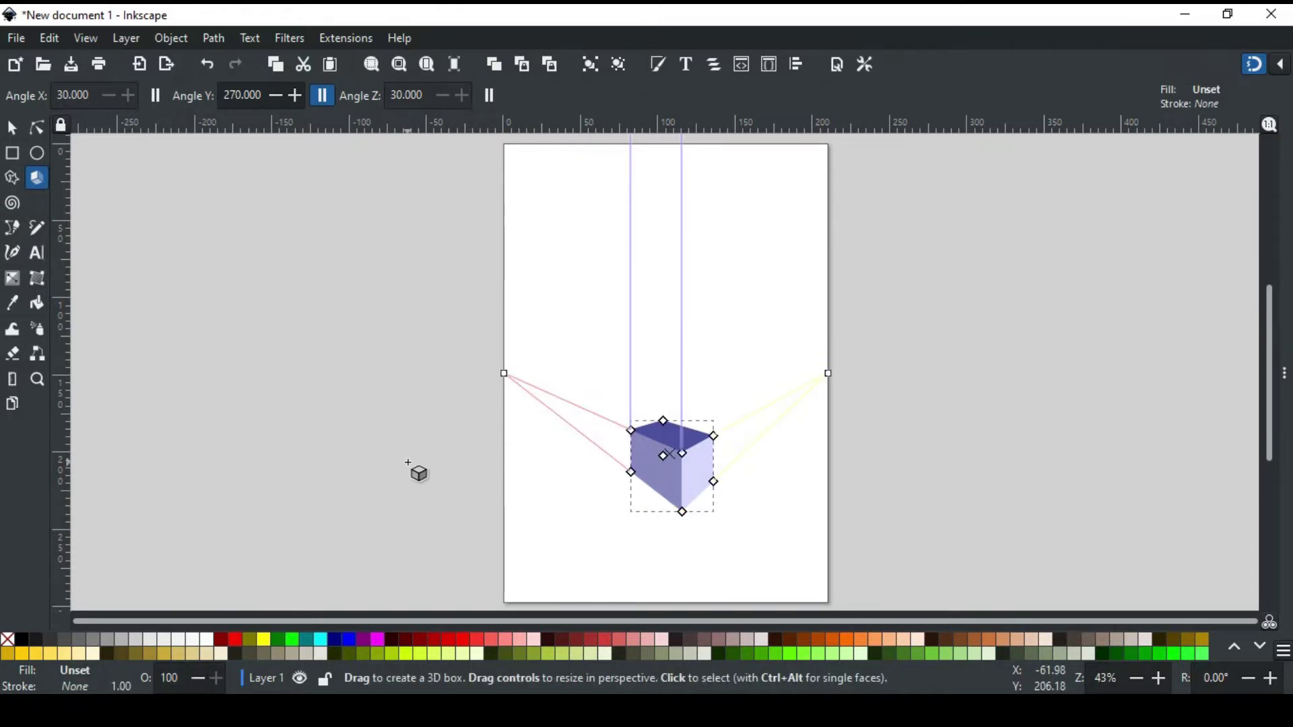
left_click_drag(663, 481, 401, 498)
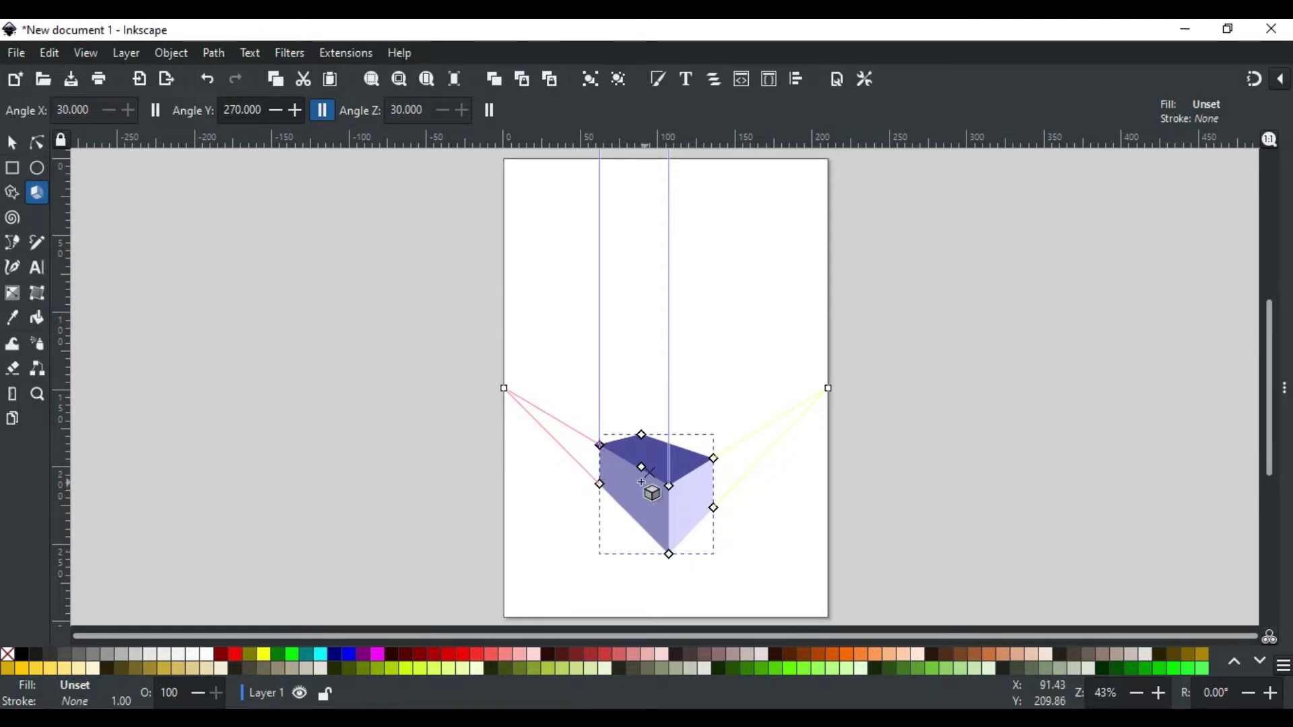
- Resize the 3D box in the X/Y and Z directions by adjusting its front and back corner handles
left_click_drag(600, 445, 606, 481)
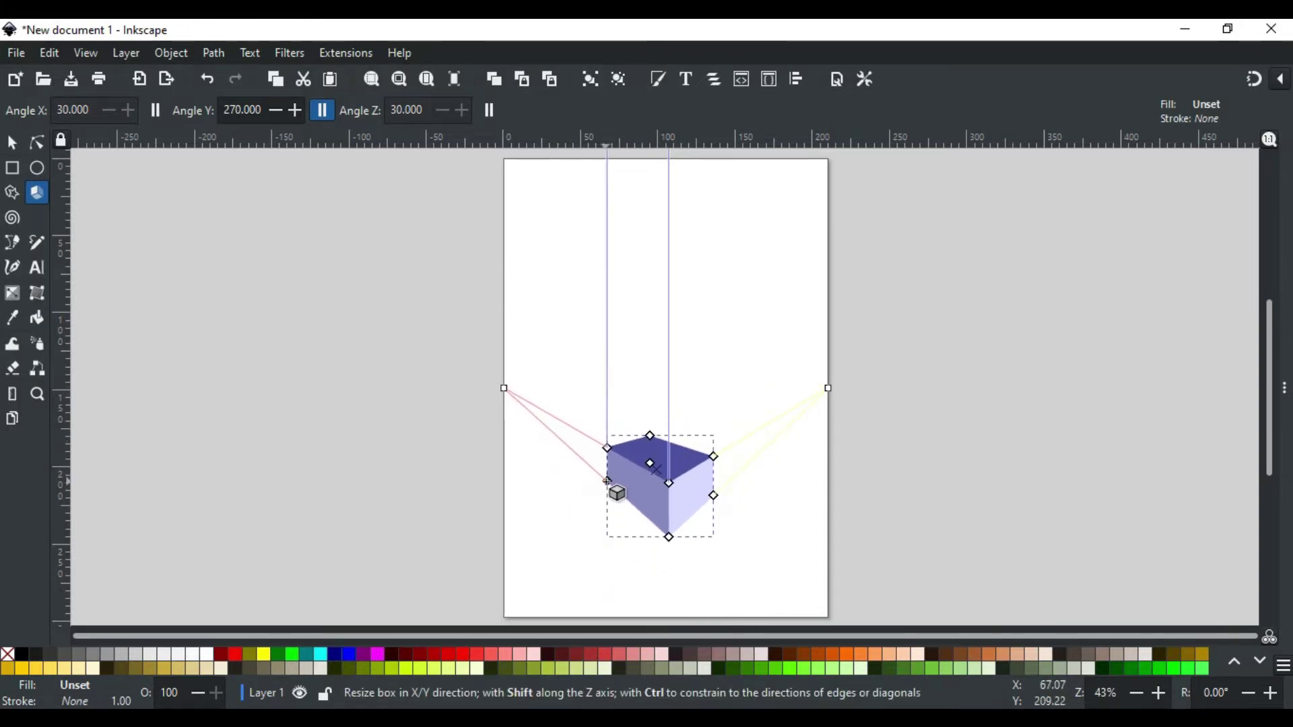
mouse_move(668, 537)
left_mouse_down()
mouse_move(678, 491)
mouse_move(669, 540)
left_mouse_up()
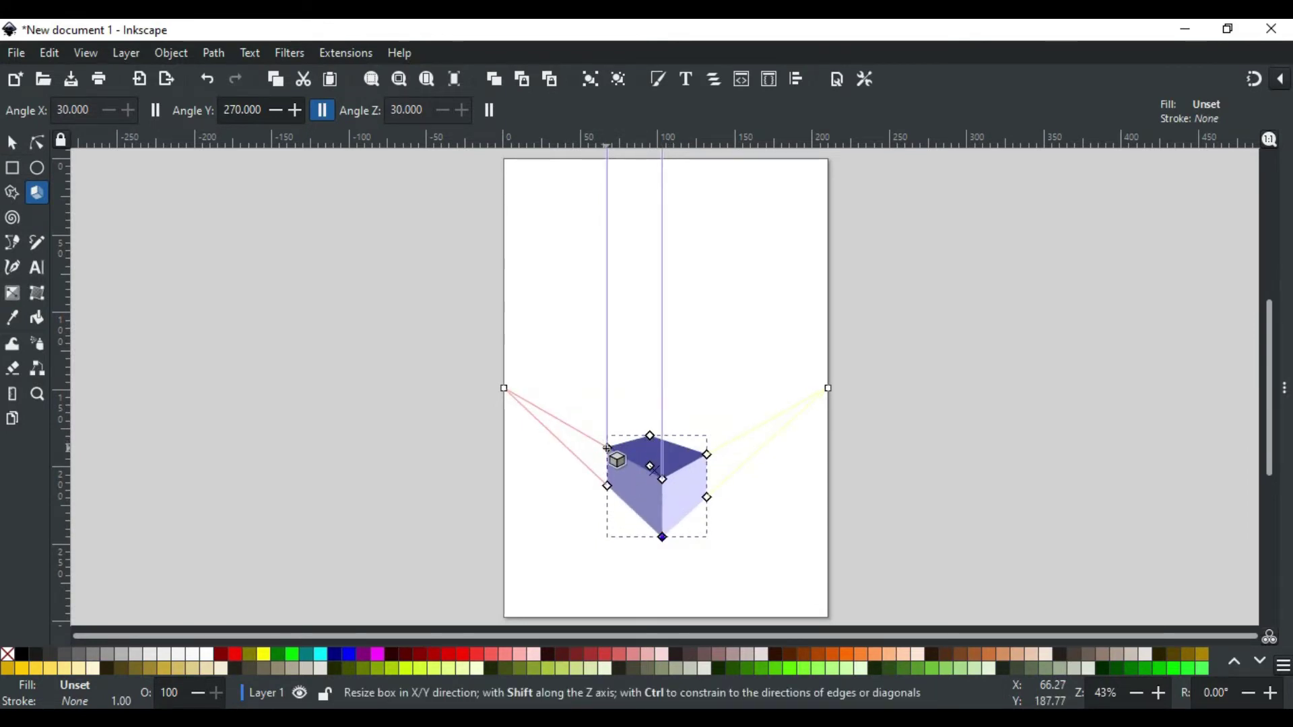
left_click_drag(607, 449, 589, 475)
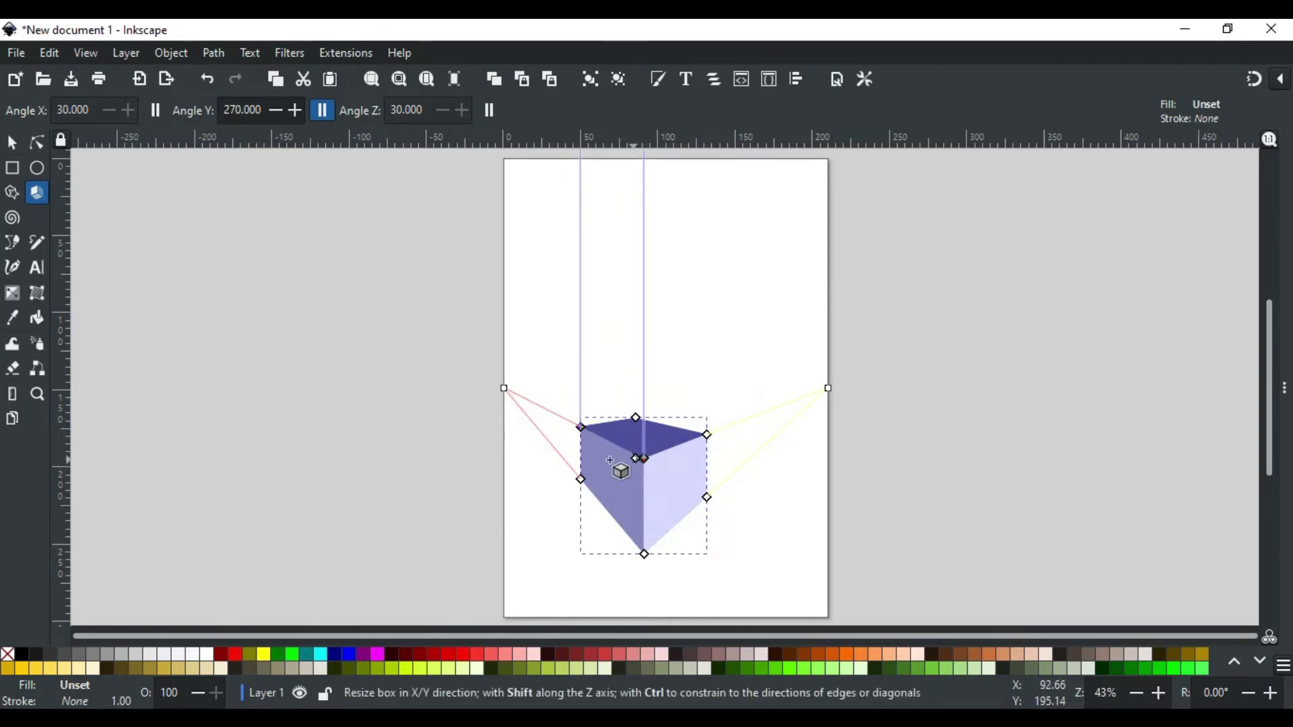
mouse_move(581, 479)
left_mouse_down()
mouse_move(566, 483)
mouse_move(604, 471)
left_mouse_up()
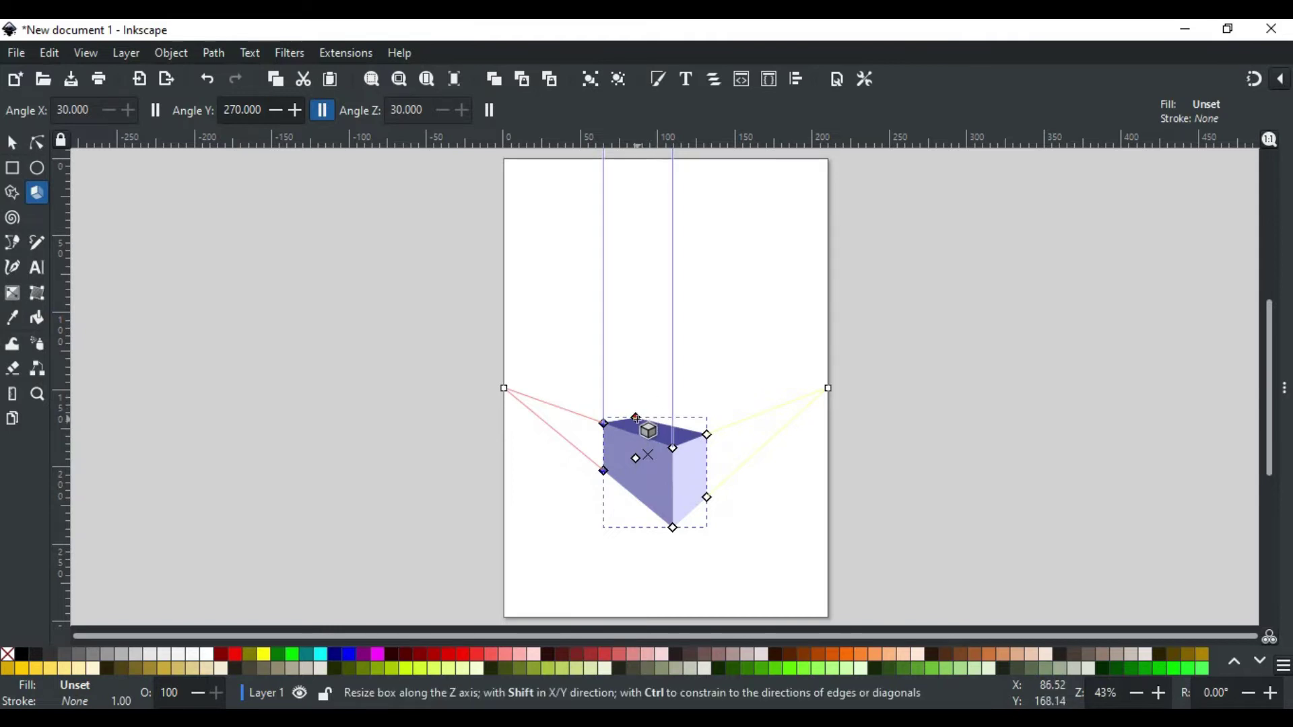
left_click_drag(637, 420, 605, 443)
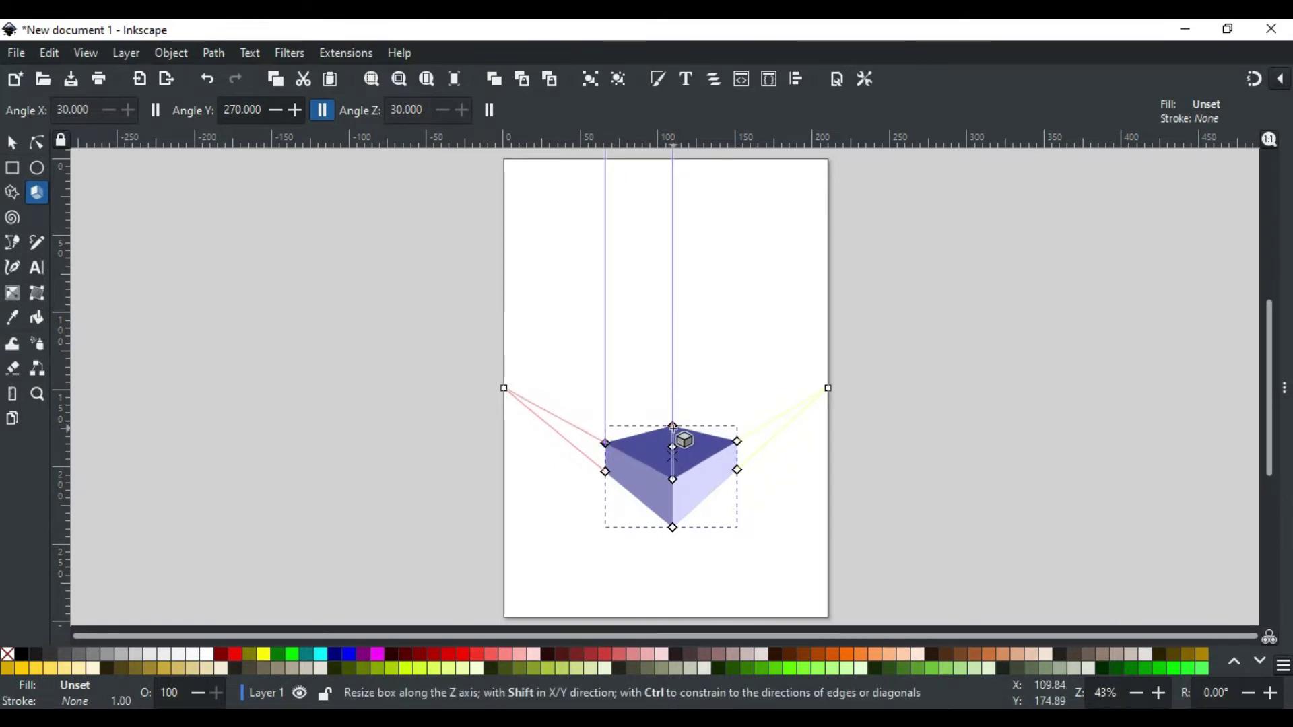
left_click_drag(673, 428, 581, 419)
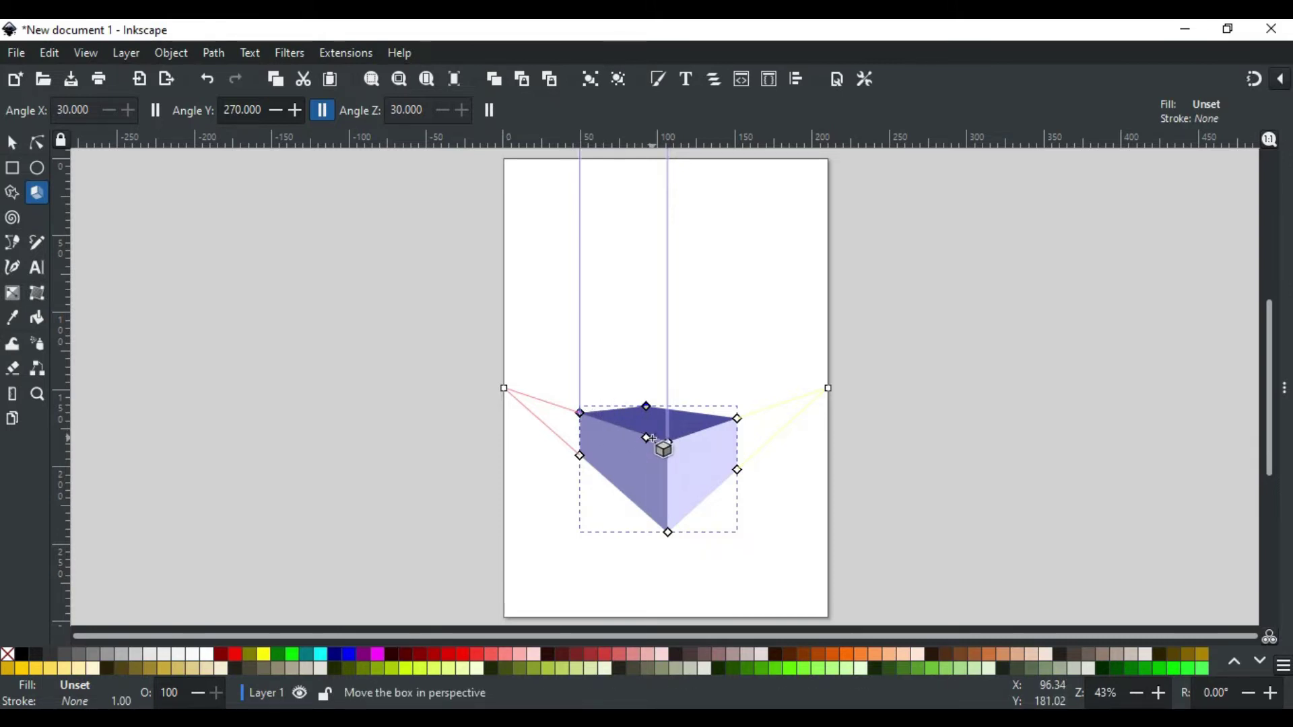
- Shift the box in perspective by its centre and raise its X and Z vanishing points above it near the page edges
mouse_move(650, 438)
left_mouse_down()
mouse_move(661, 410)
mouse_move(700, 395)
mouse_move(640, 450)
mouse_move(614, 296)
mouse_move(572, 377)
mouse_move(718, 386)
mouse_move(664, 382)
mouse_move(665, 467)
mouse_move(663, 419)
left_mouse_up()
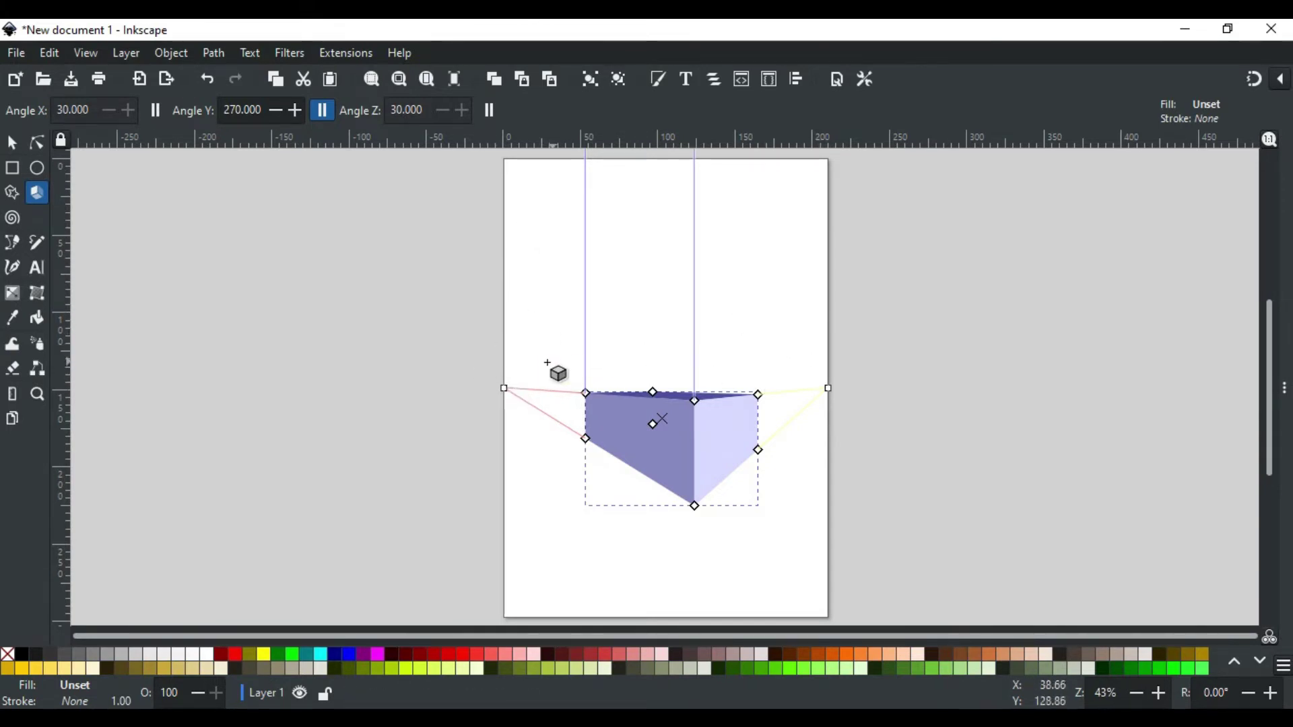
left_click_drag(505, 389, 507, 346)
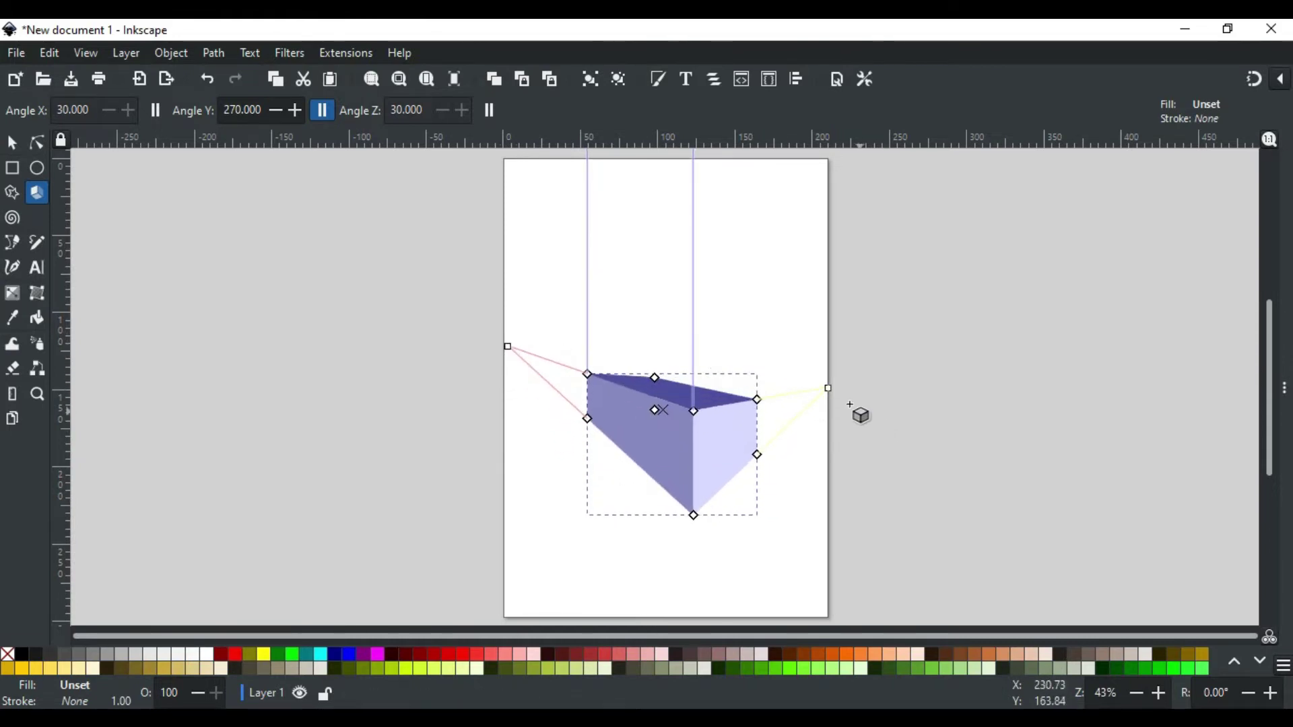
left_click_drag(828, 394, 825, 318)
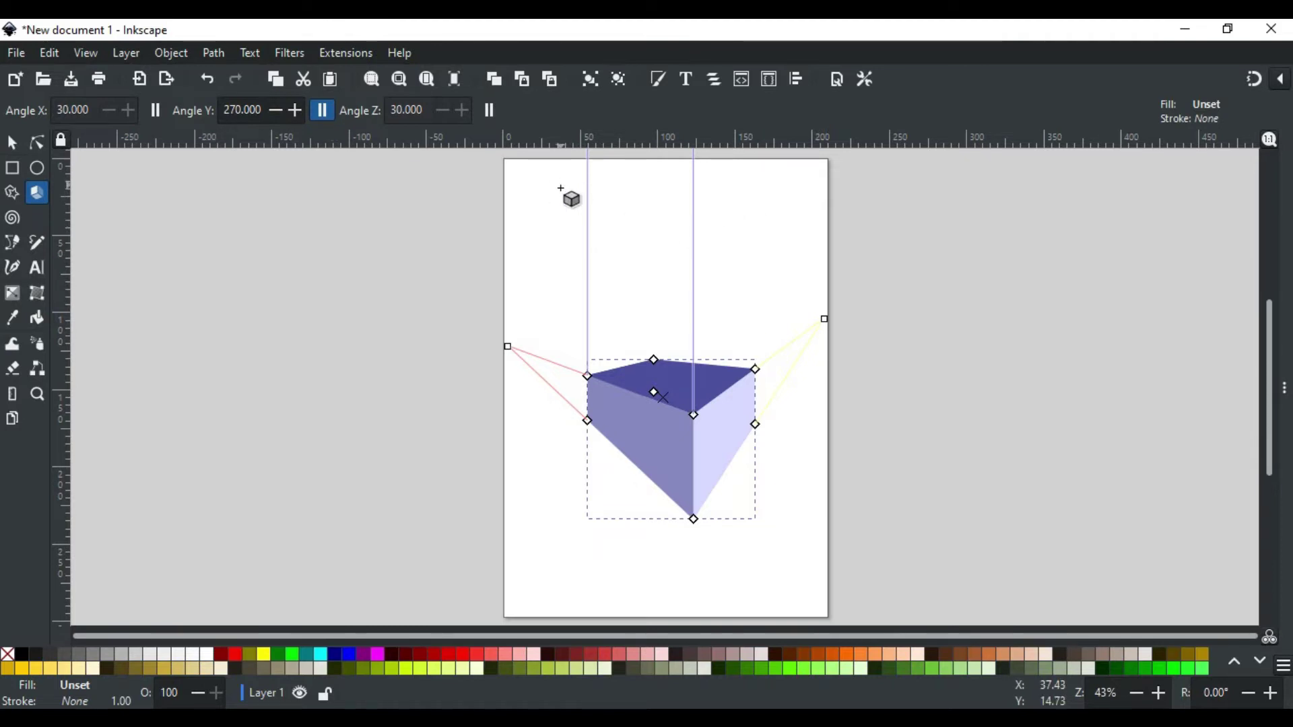
left_click(258, 117)
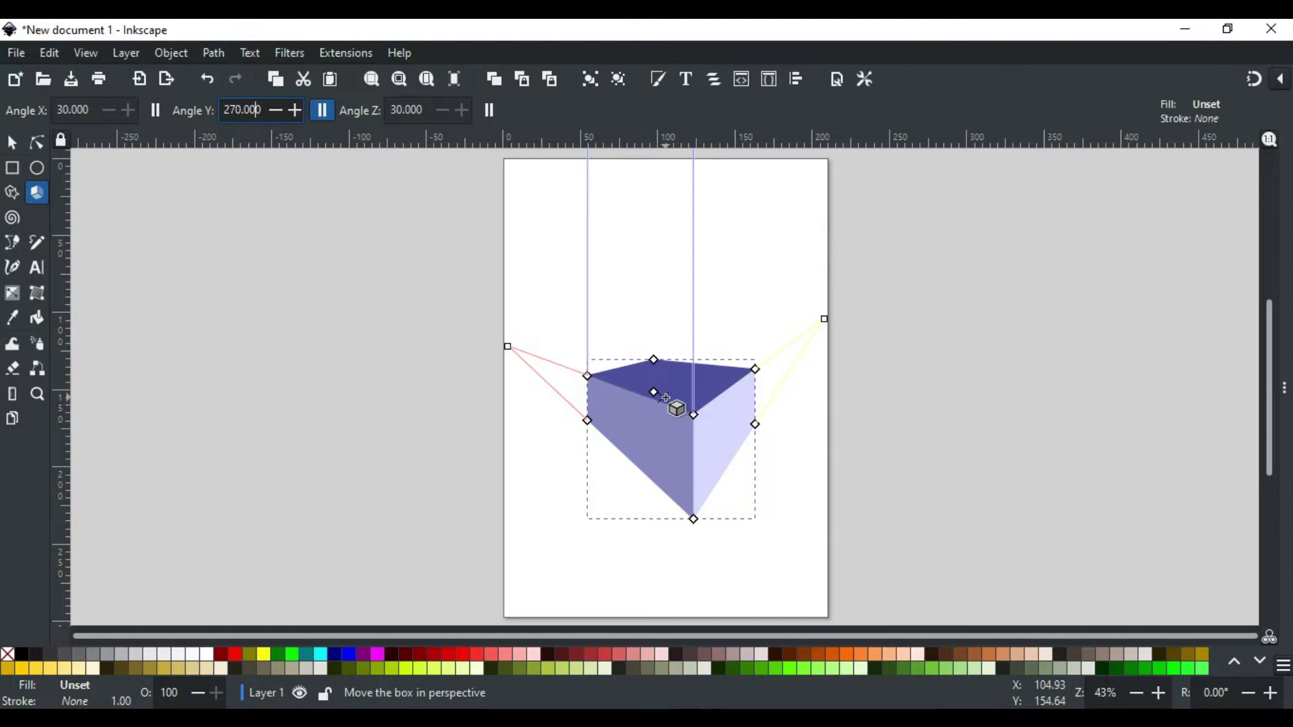
mouse_move(665, 397)
left_mouse_down()
mouse_move(640, 407)
mouse_move(683, 403)
mouse_move(663, 399)
left_mouse_up()
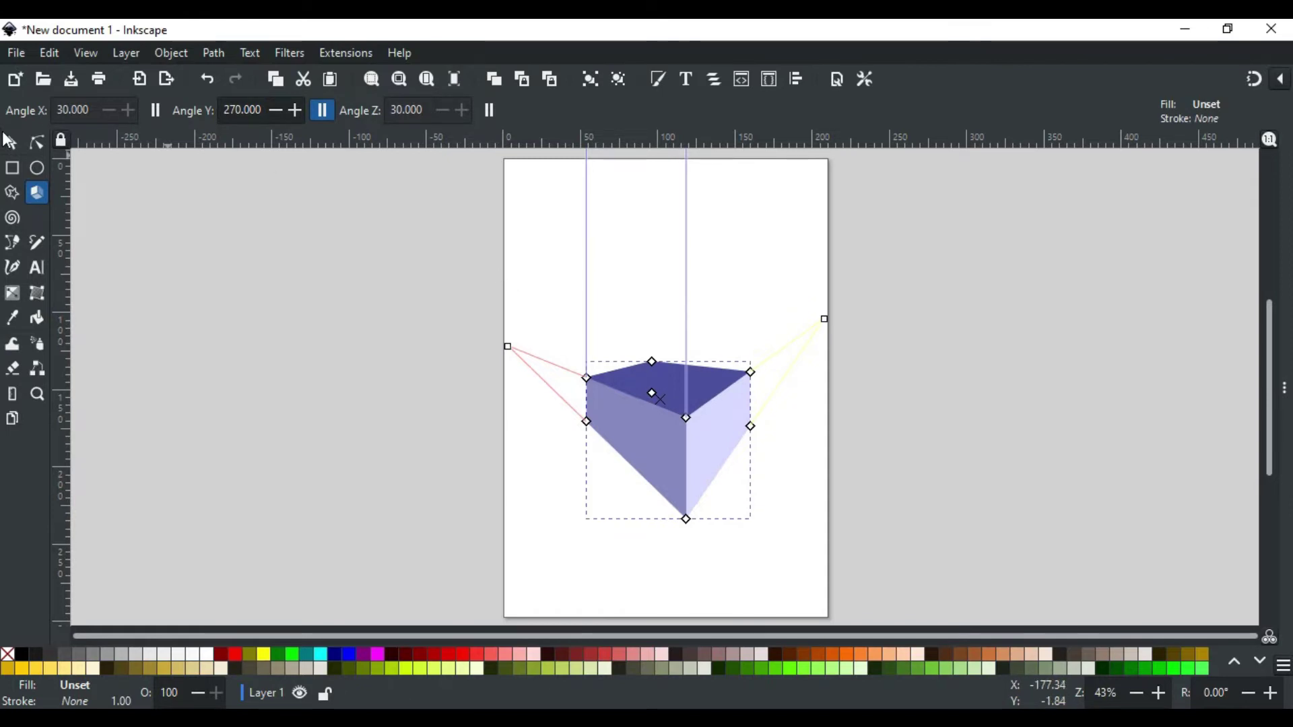
- Try moving the whole box with the Selector tool towards the page's upper left, and undo the move
left_click(11, 144)
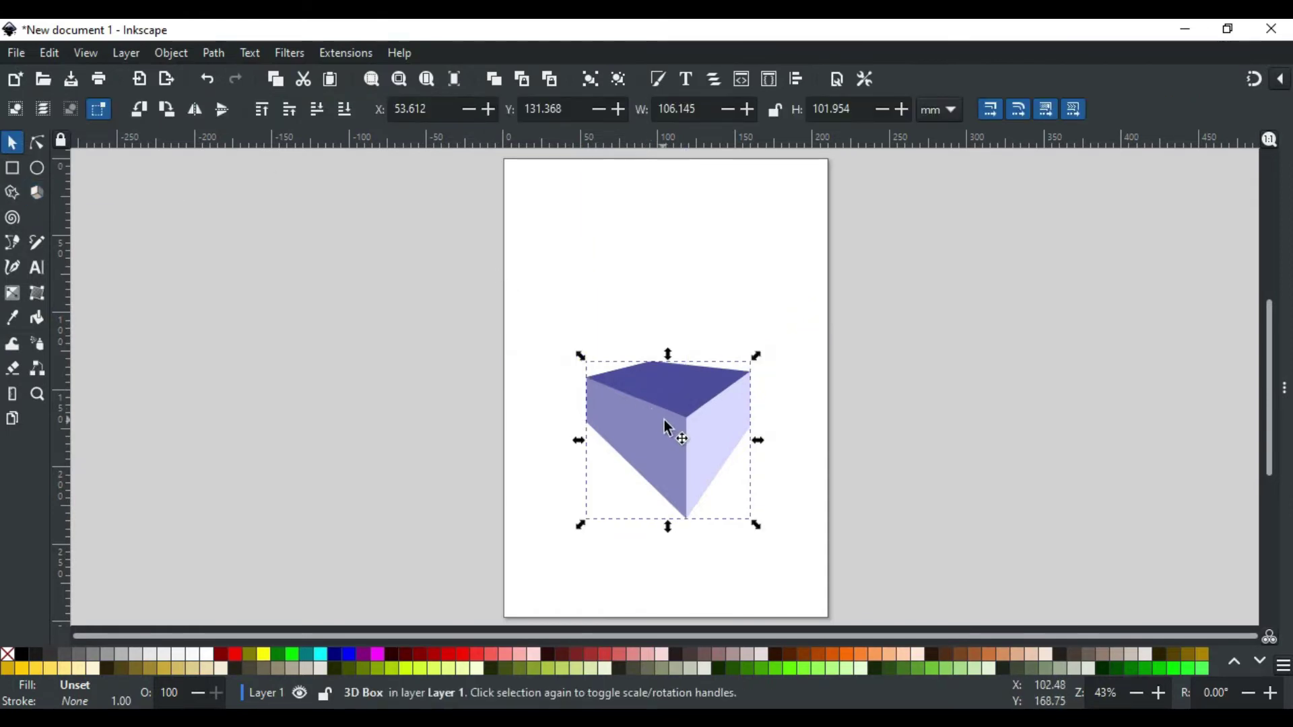
left_click_drag(666, 420, 583, 327)
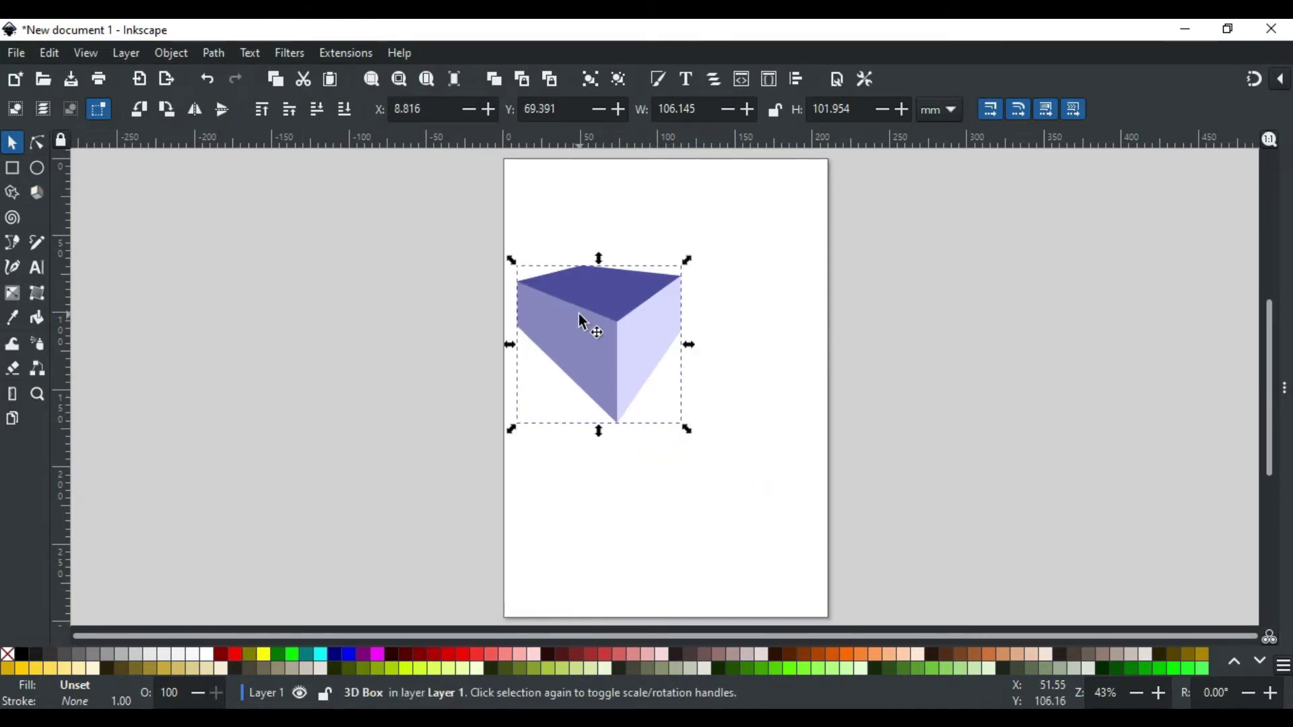
left_click(40, 196)
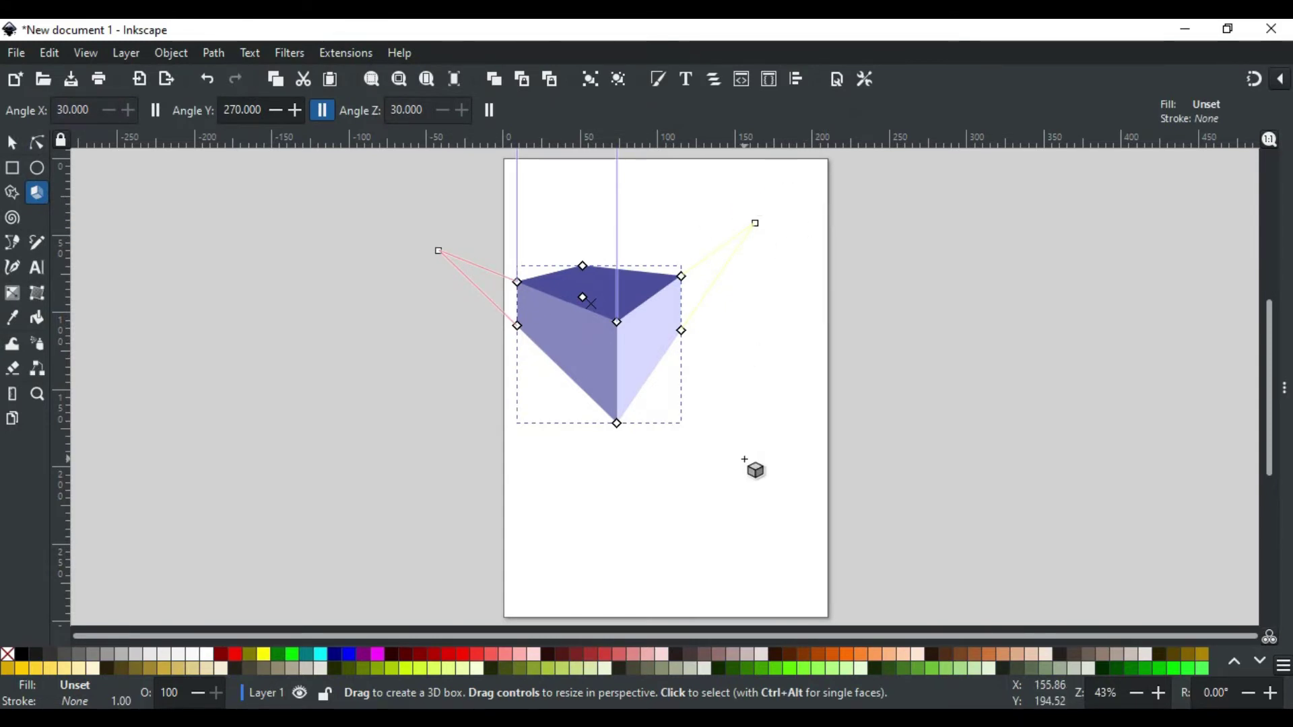
key("ctrl+z")
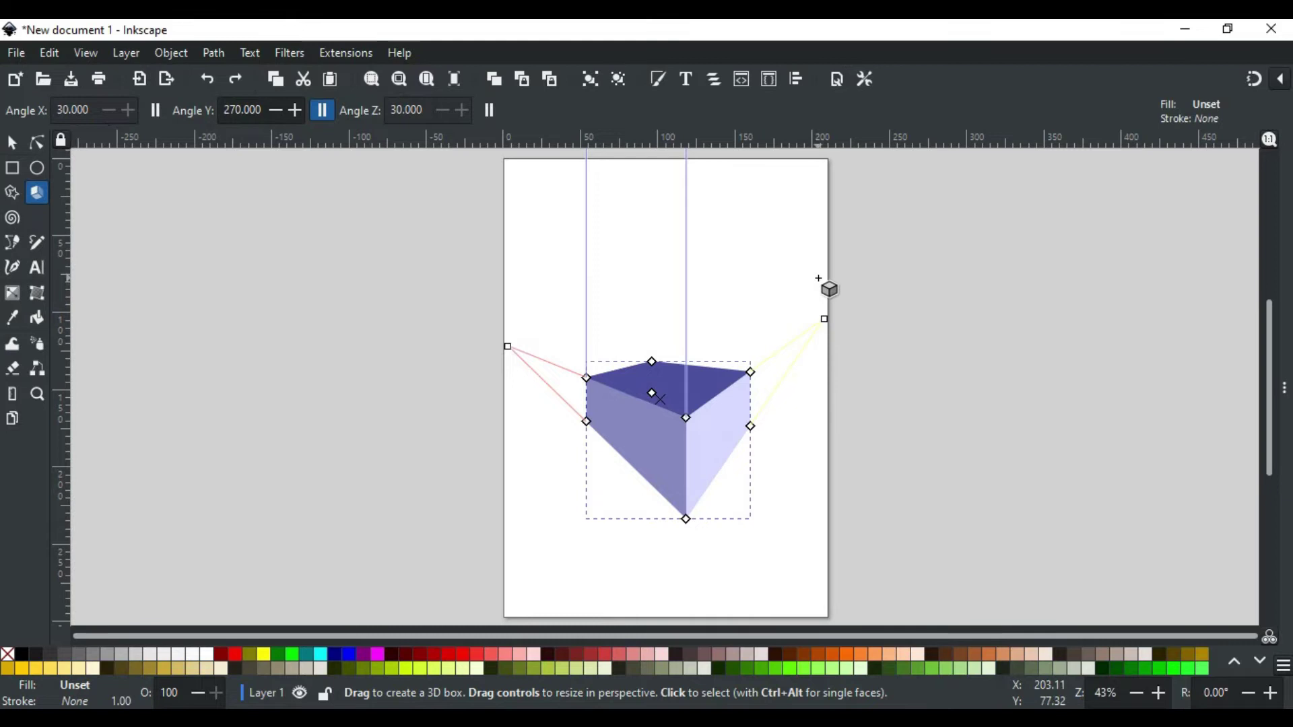
- Lower the box's Z vanishing point slightly near the page's right edge
left_click_drag(824, 318, 833, 345)
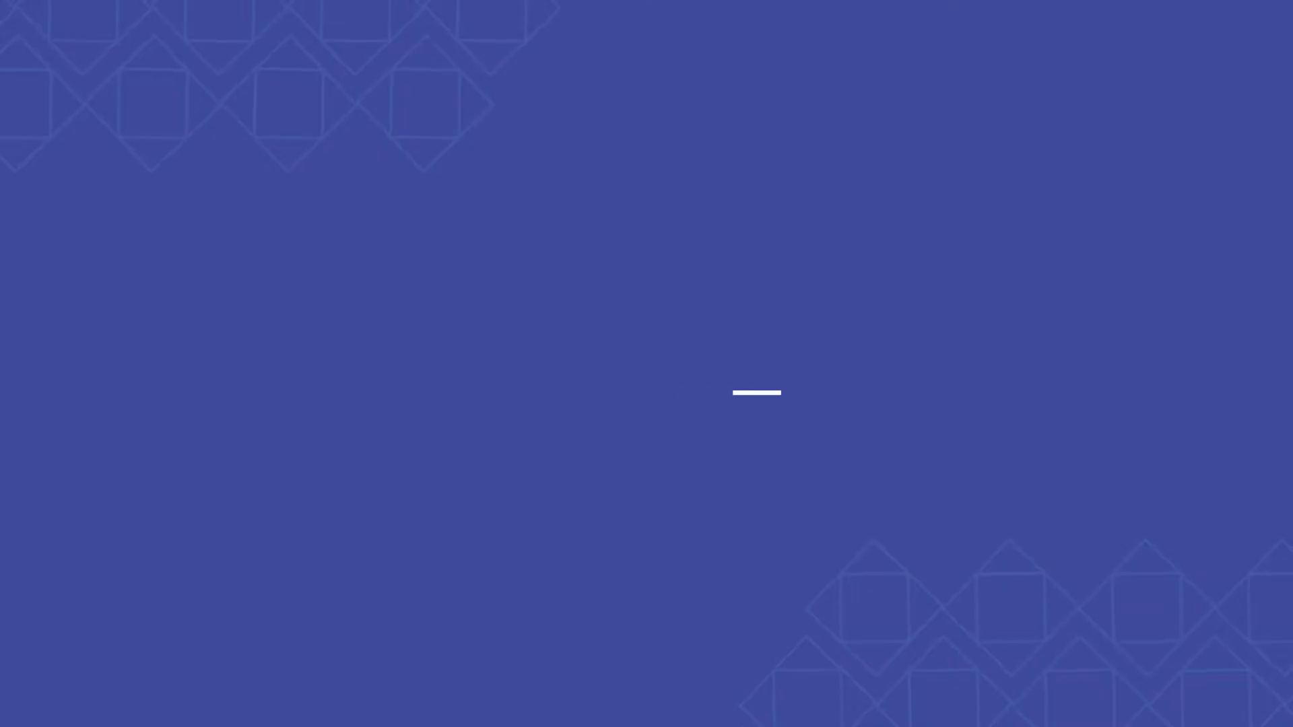
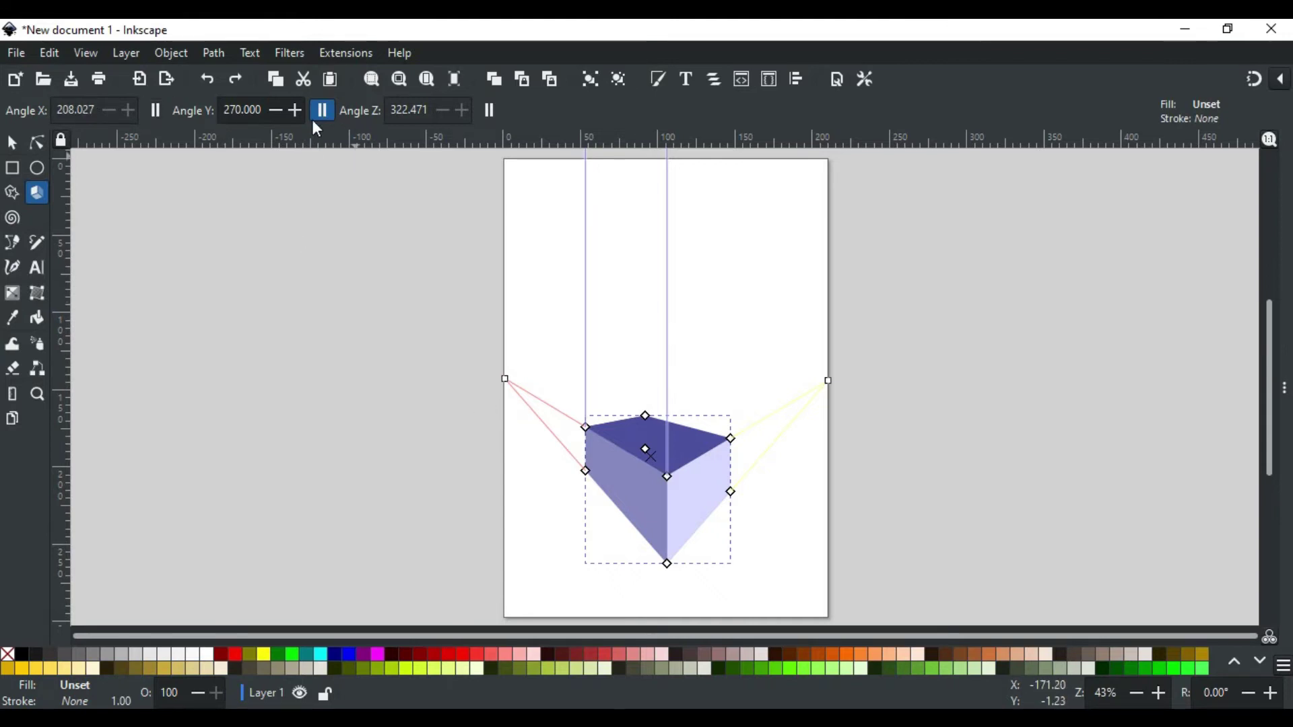
- Make the box's X vanishing point infinite, setting Angle X to 180 and Angle Y to 90
left_click(156, 109)
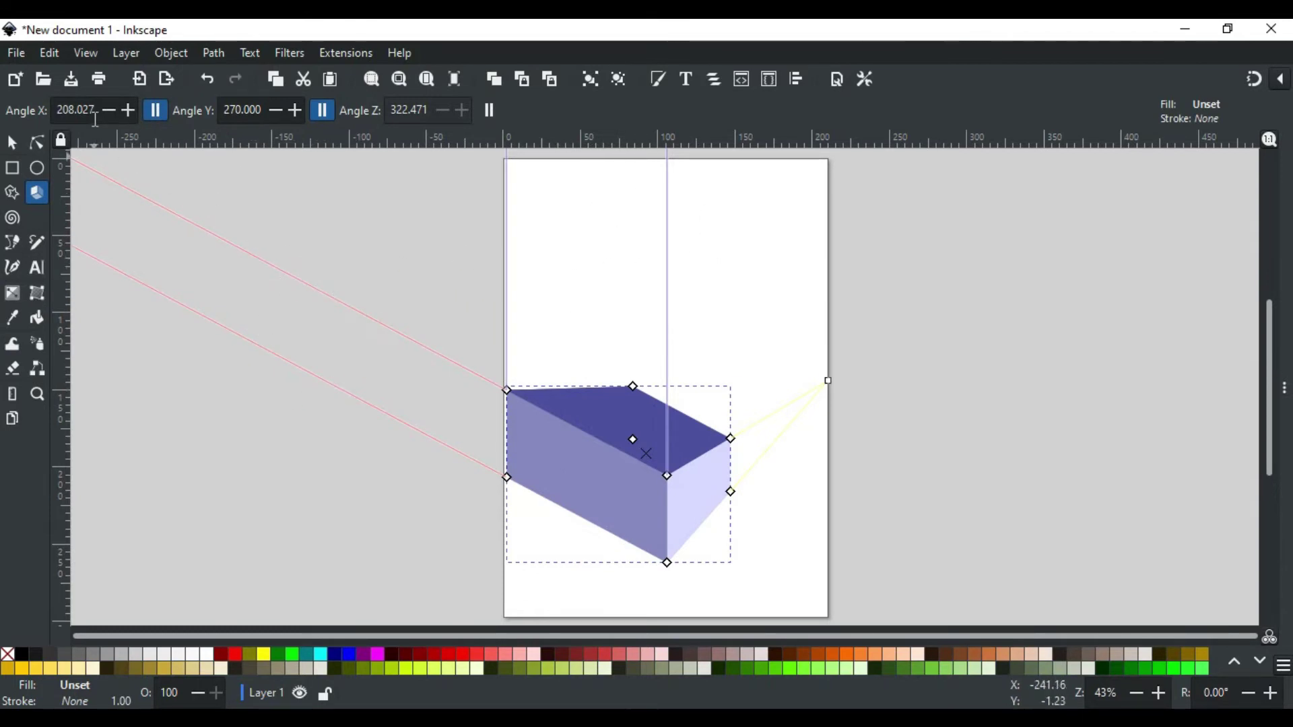
left_click_drag(96, 111, 58, 109)
type("180")
key("Return")
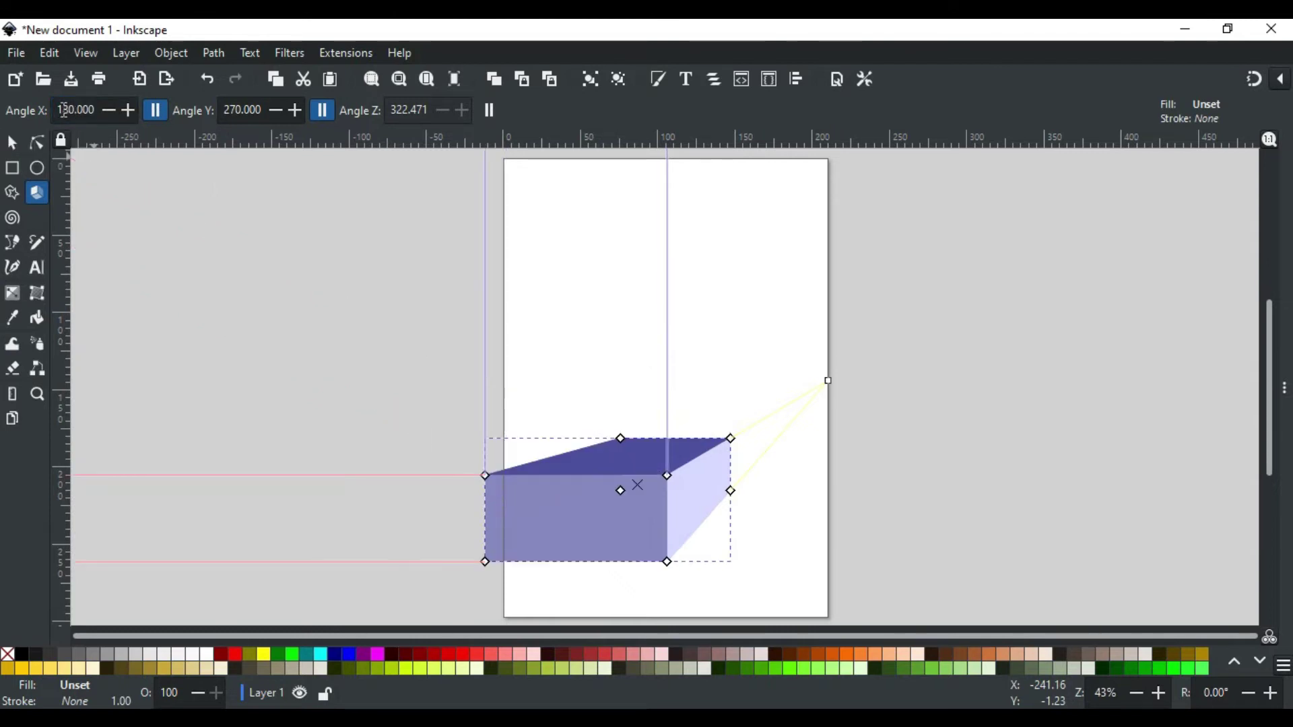
left_click_drag(260, 110, 222, 109)
type("90")
key("Return")
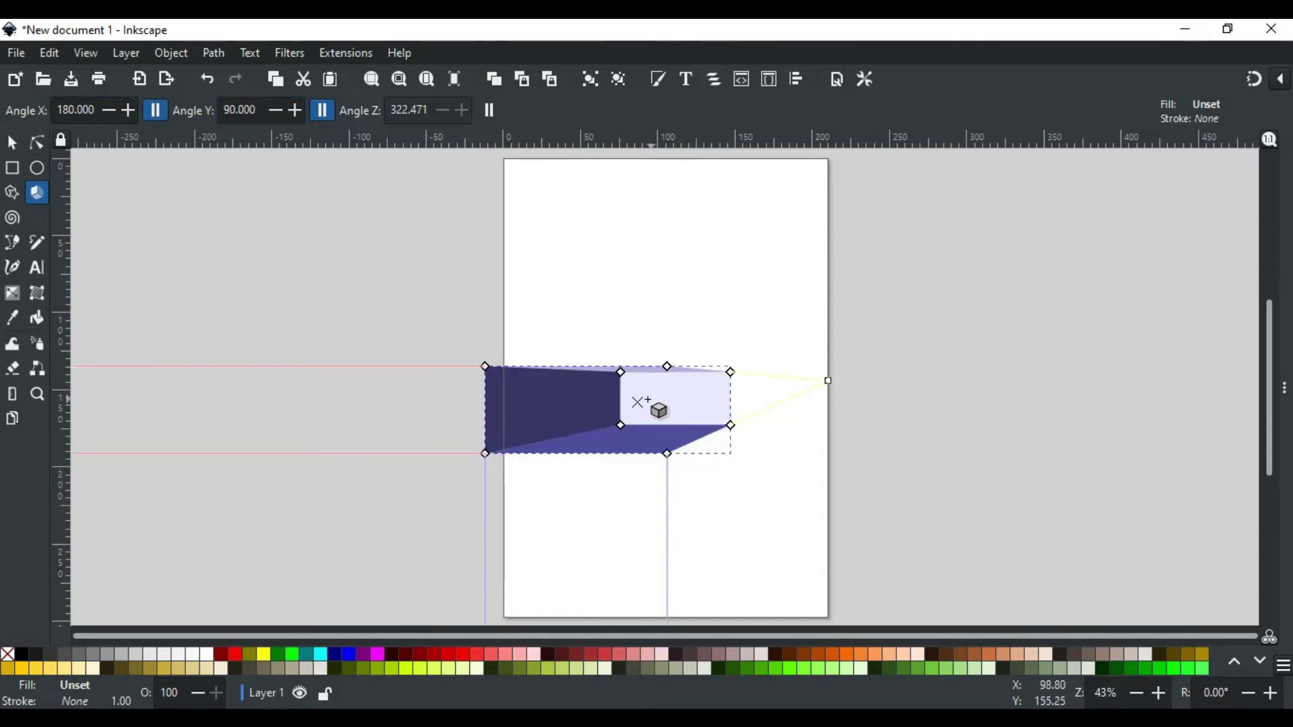
- Move the box fully onto the page and place its Z vanishing point inside it, making the back face smaller
left_click_drag(646, 410, 696, 404)
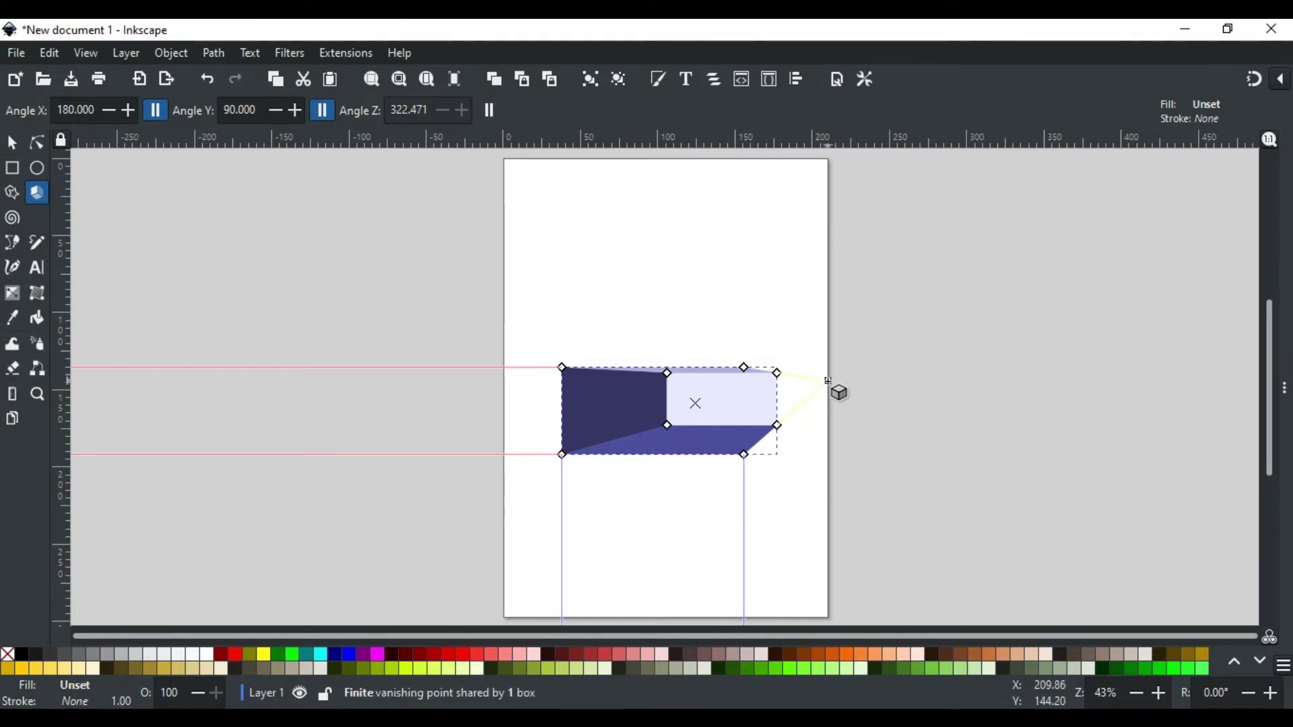
left_click_drag(827, 381, 653, 374)
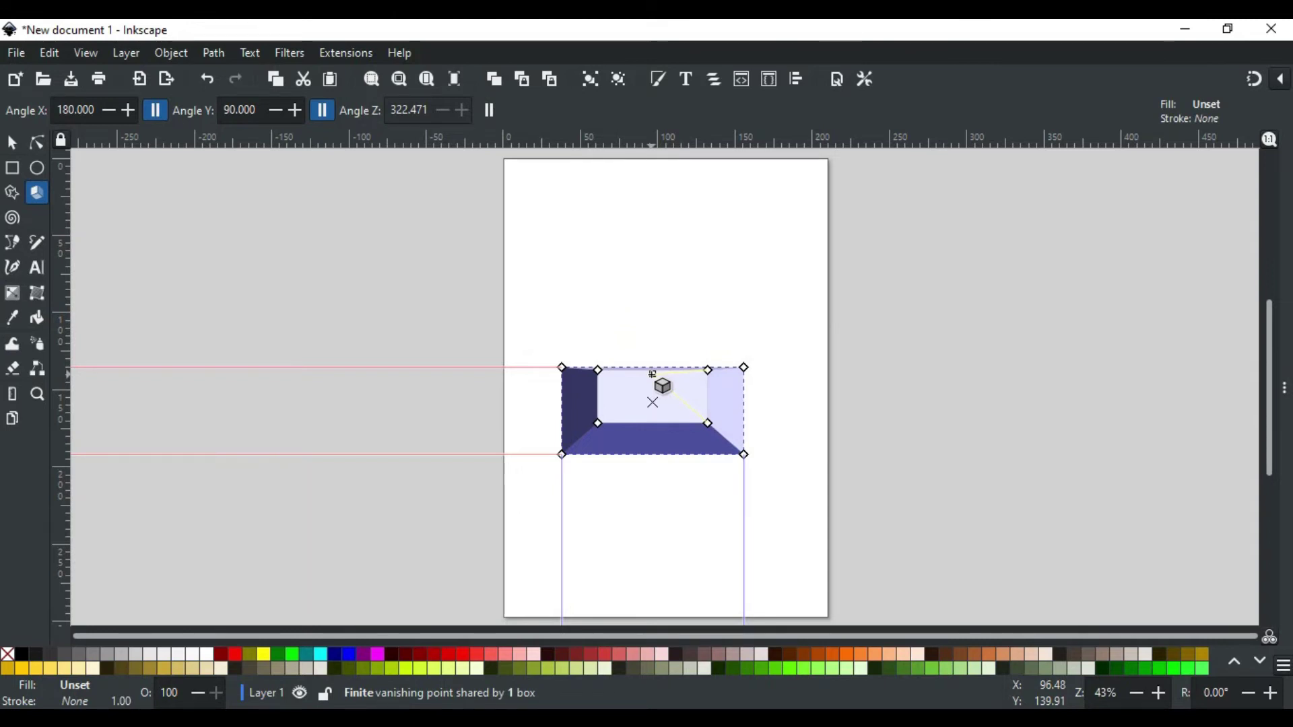
mouse_move(599, 370)
left_mouse_down()
mouse_move(641, 318)
mouse_move(605, 385)
mouse_move(646, 337)
mouse_move(612, 390)
left_mouse_up()
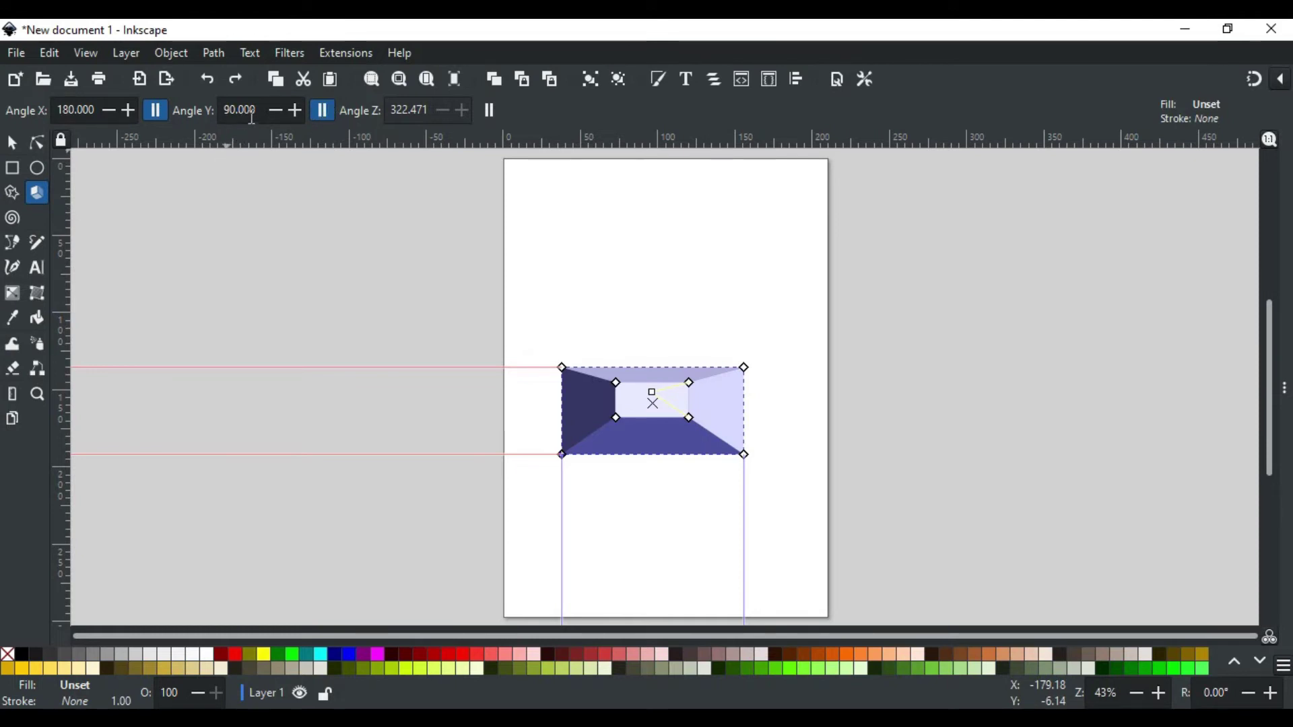
- Set the box's Angle Y to 270 and switch its X vanishing point back to finite
left_click_drag(261, 113, 226, 119)
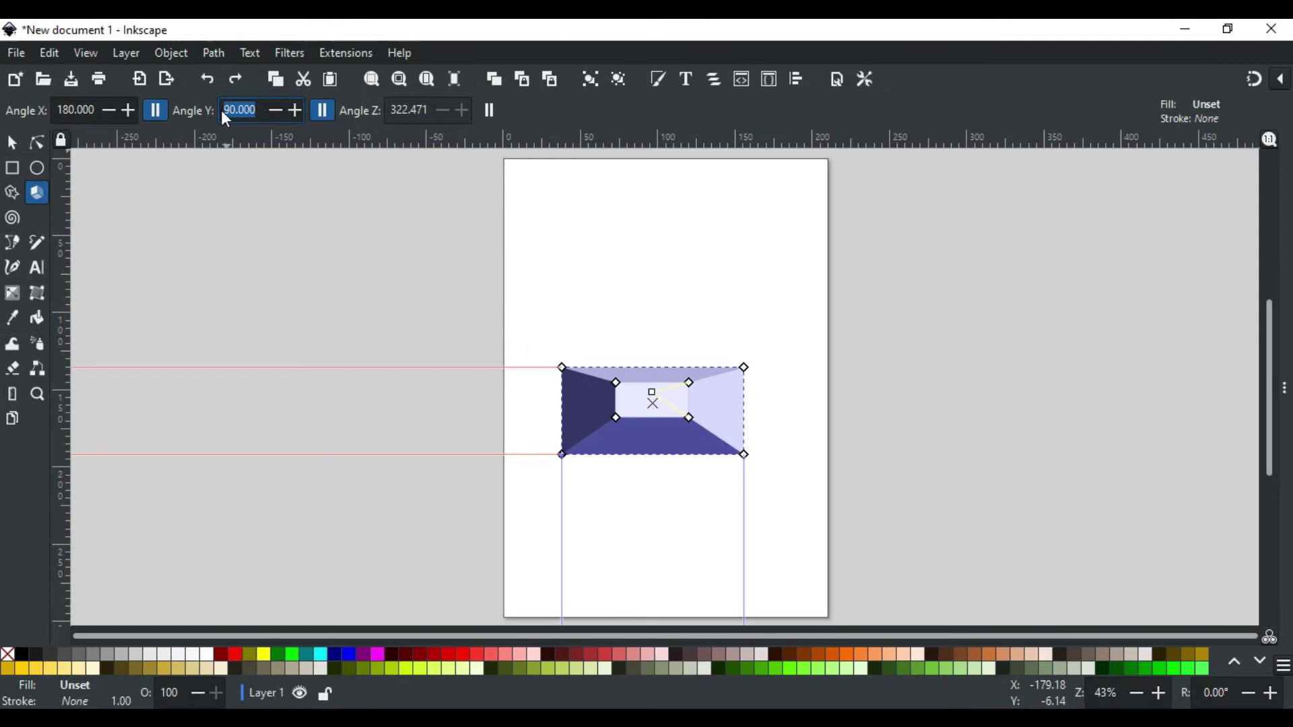
key("Return")
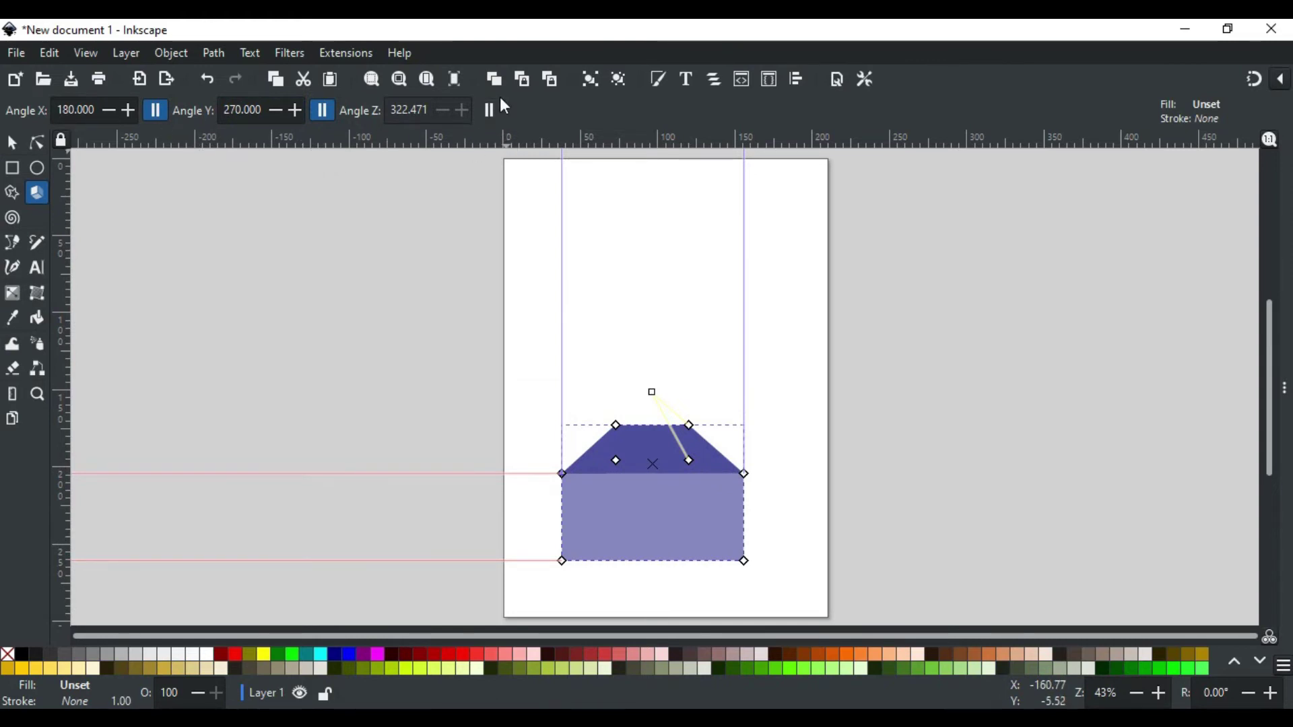
left_click(156, 110)
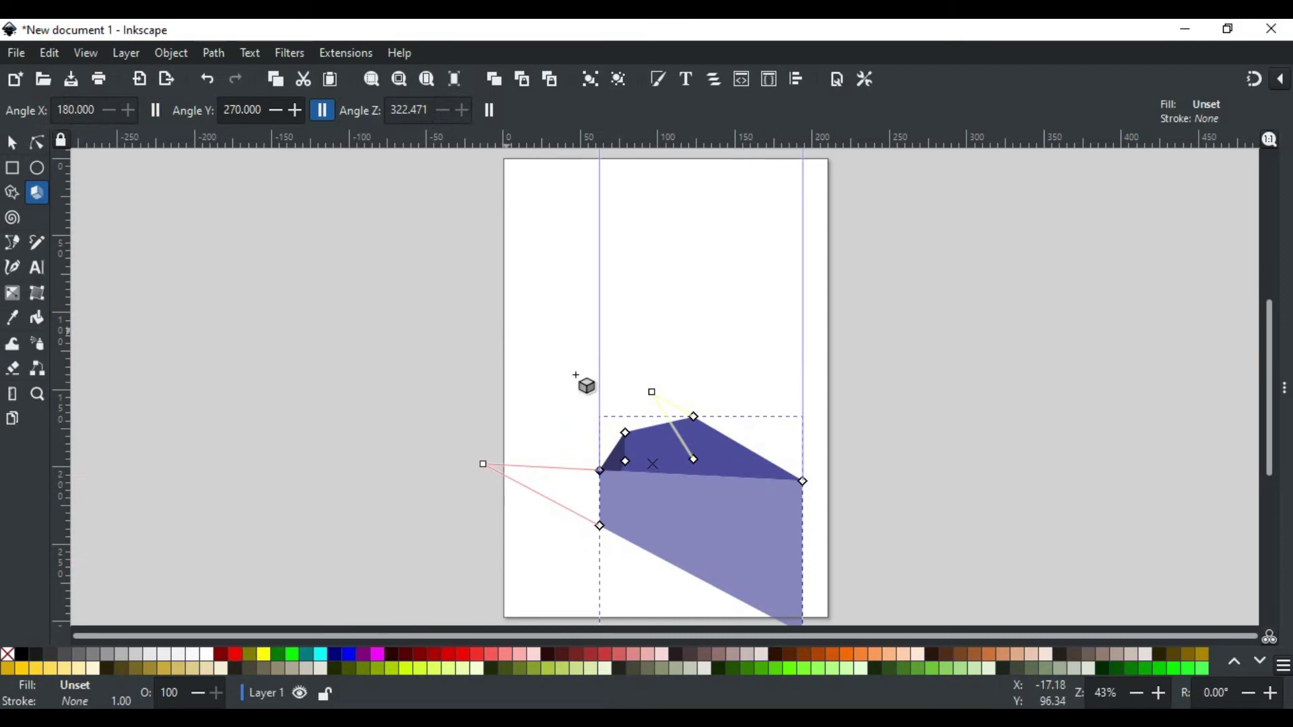
- Reposition the box by its centre and place its Z and X vanishing points on the page's right and left edges
left_click_drag(648, 443, 631, 443)
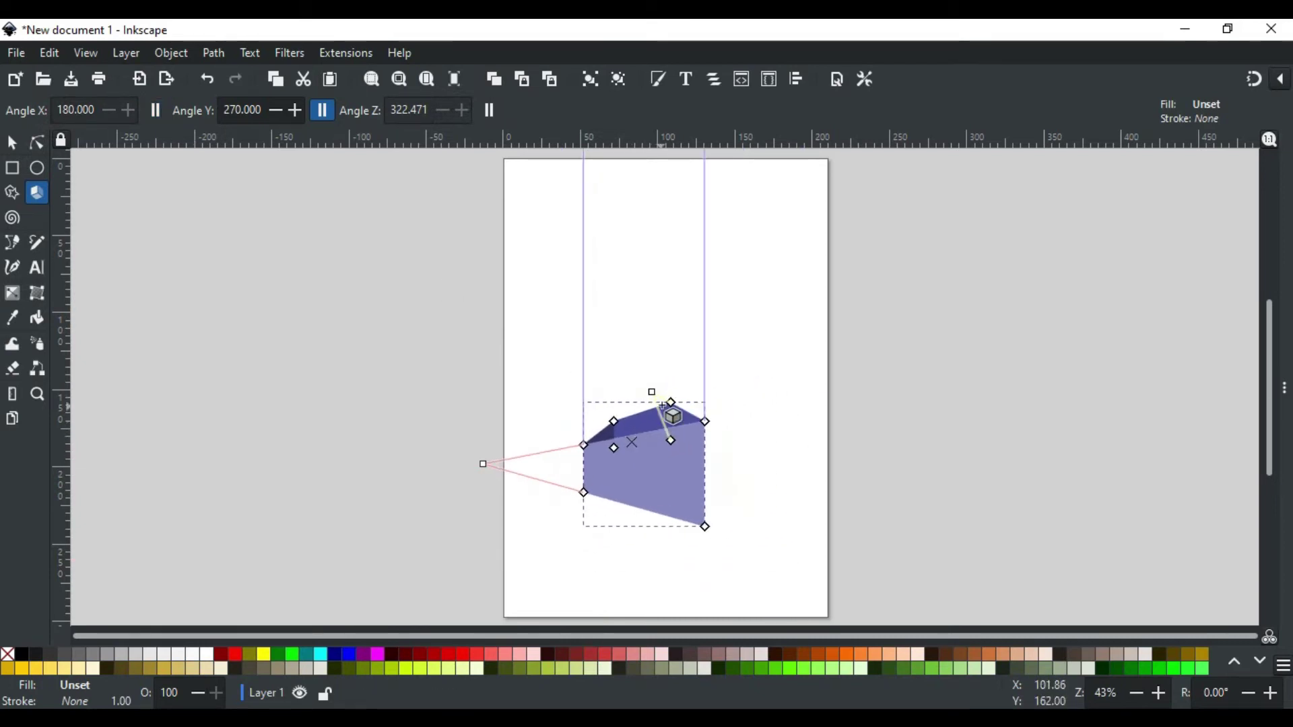
left_click_drag(652, 391, 829, 354)
left_click_drag(482, 464, 505, 362)
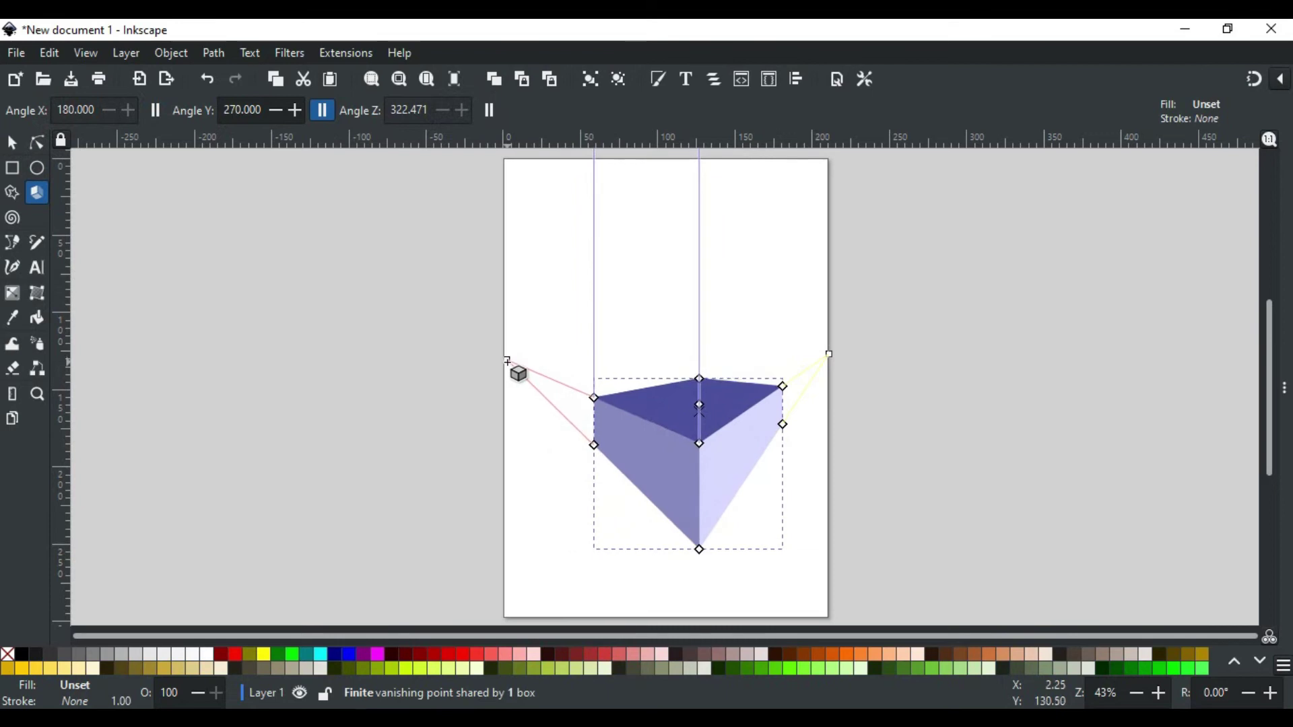
- Move the box left in perspective and resize it by its left and right corner handles
left_click_drag(712, 429, 678, 433)
left_click_drag(582, 416, 540, 390)
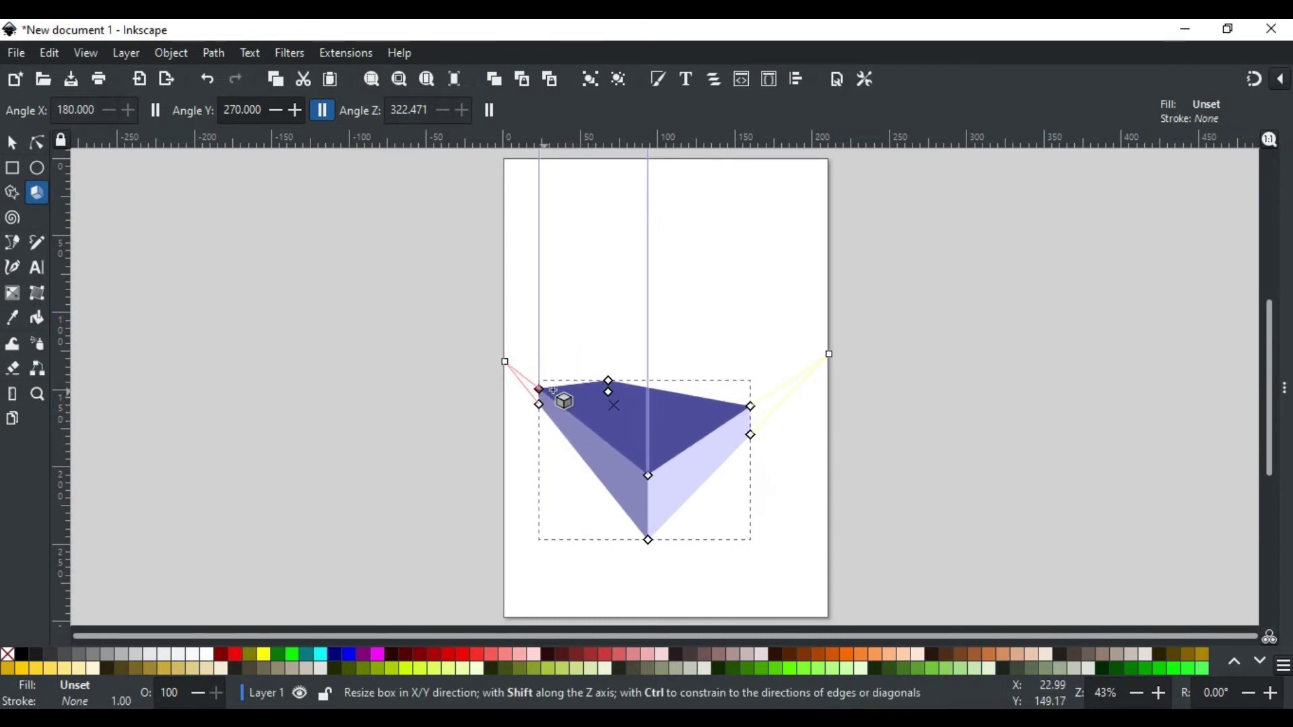
mouse_move(752, 407)
left_mouse_down()
mouse_move(814, 368)
mouse_move(766, 397)
left_mouse_up()
mouse_move(540, 391)
left_mouse_down()
mouse_move(597, 426)
mouse_move(542, 395)
left_mouse_up()
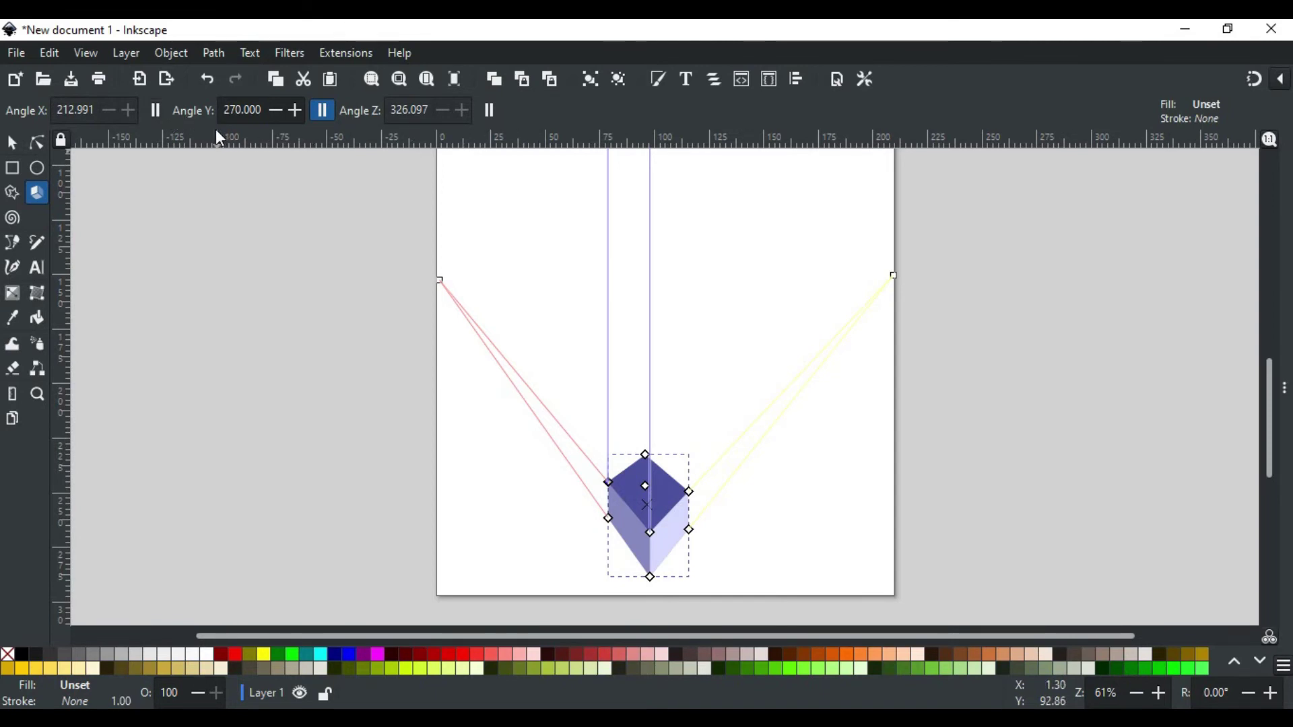
- Switch the box's Y vanishing point from infinite to finite and locate it far above the page
left_click(327, 108)
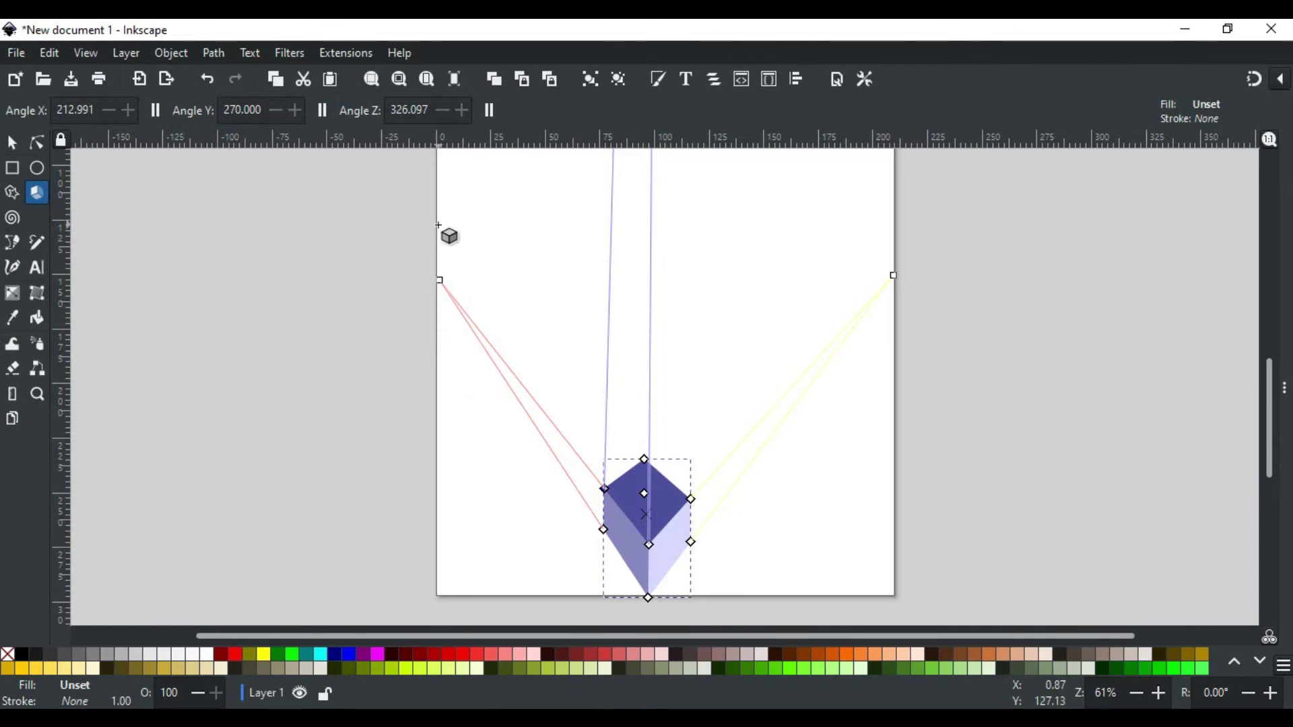
key("minus")
key("minus")
key("minus")
key("minus")
key("minus")
key("minus")
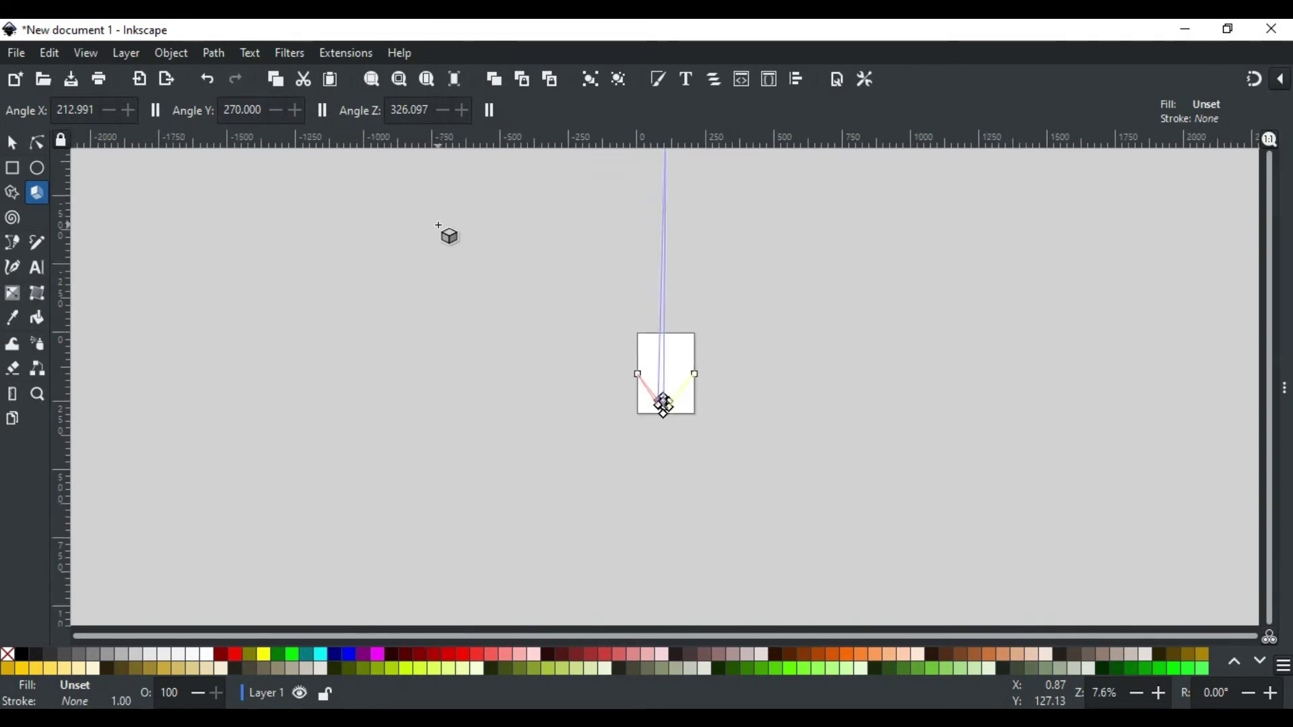
- Shift the Y vanishing point above the page slightly and stretch the box upward by its upper-left corner handle
key("minus")
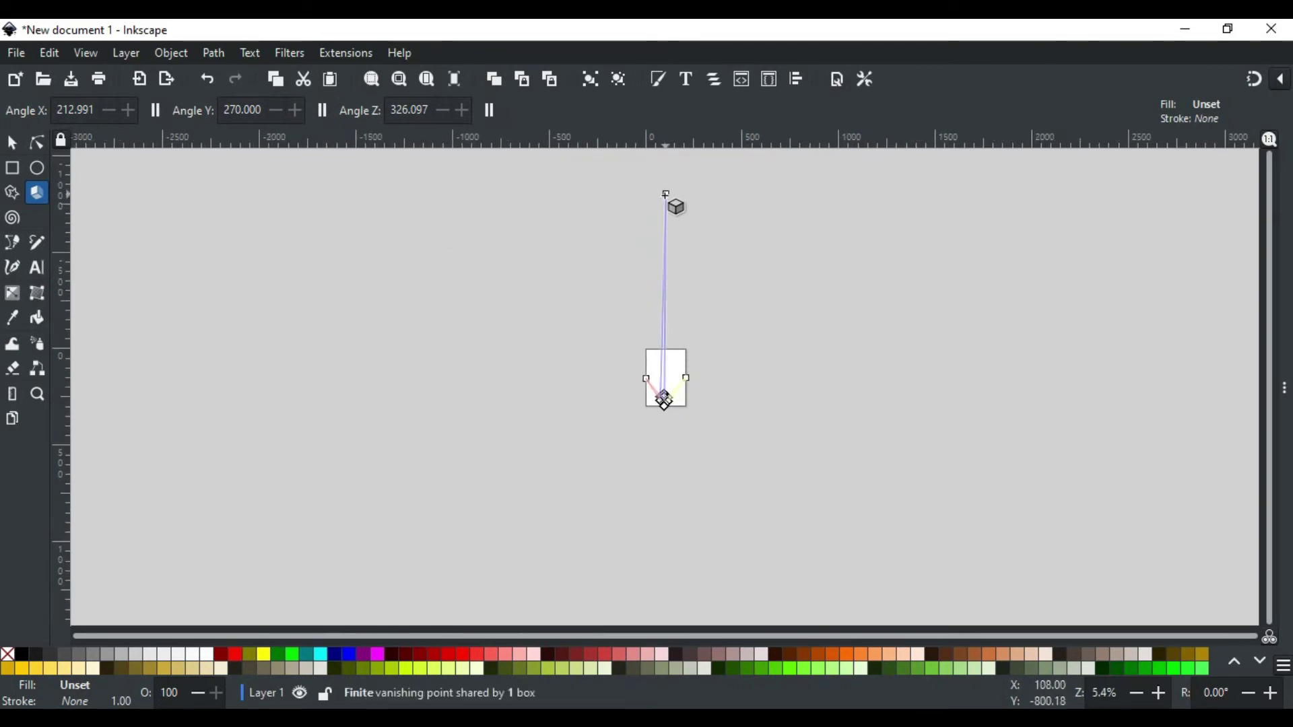
mouse_move(667, 196)
left_mouse_down()
mouse_move(668, 224)
mouse_move(666, 203)
left_mouse_up()
key("5")
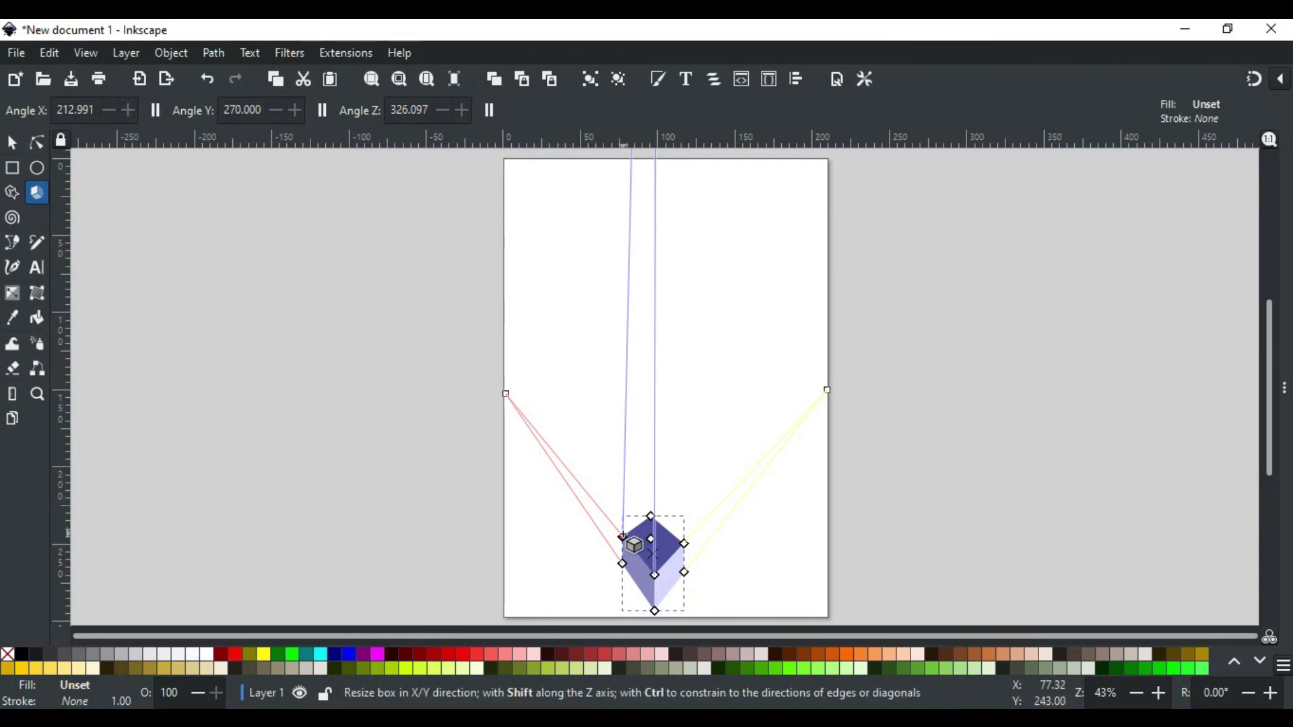
left_click_drag(623, 535, 629, 283)
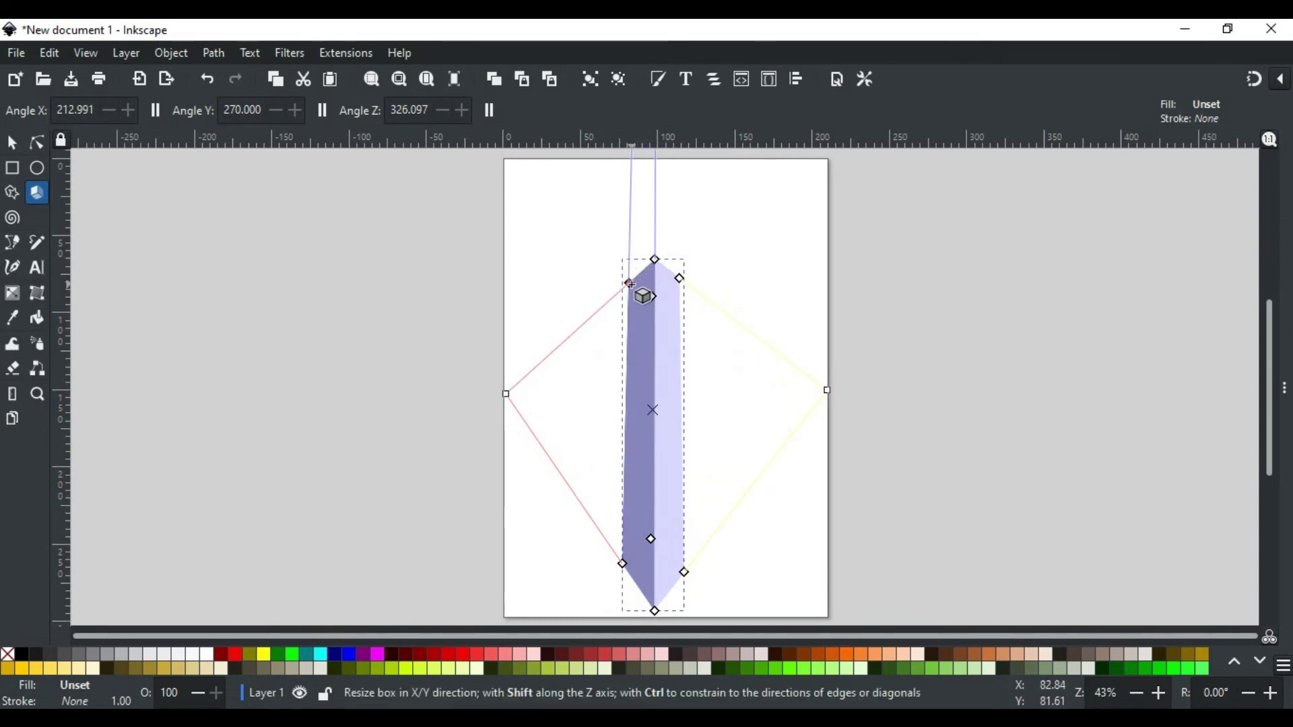
left_click_drag(629, 283, 632, 203)
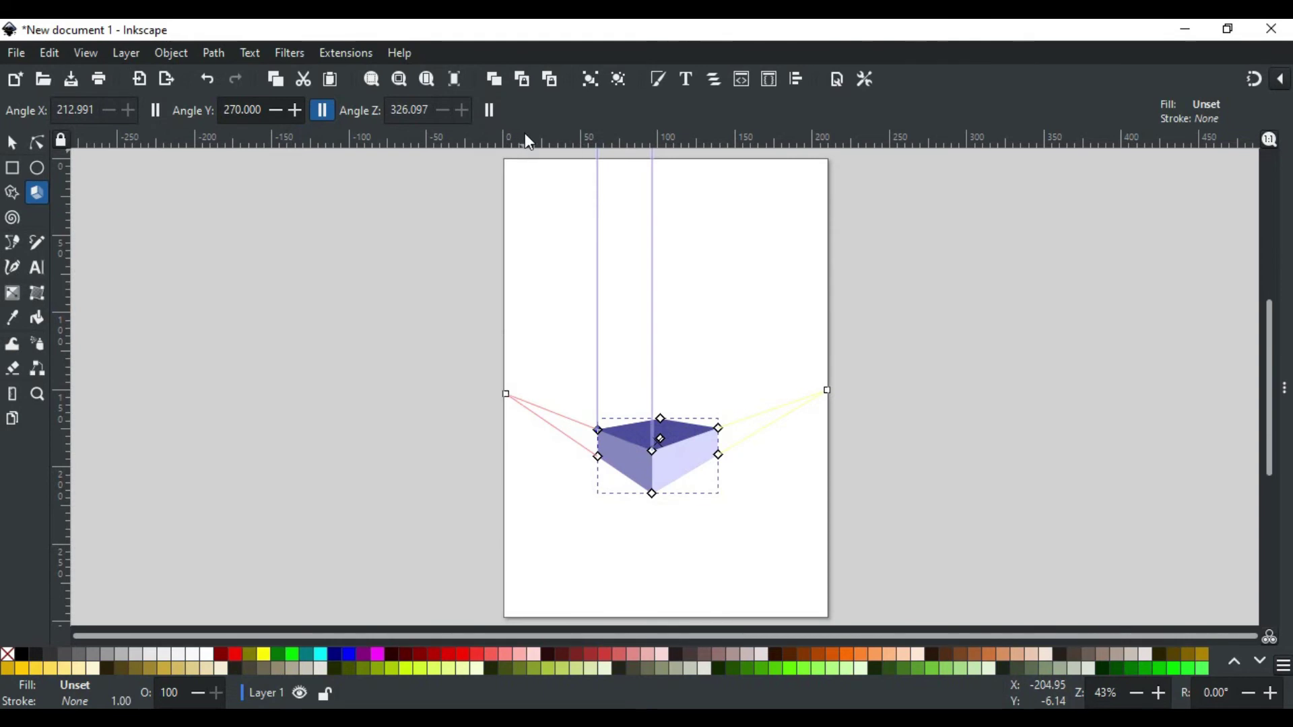
- Switch the box's X and Z vanishing points to infinite, and set Angle X to 150 and Angle Y to 90
left_click(159, 110)
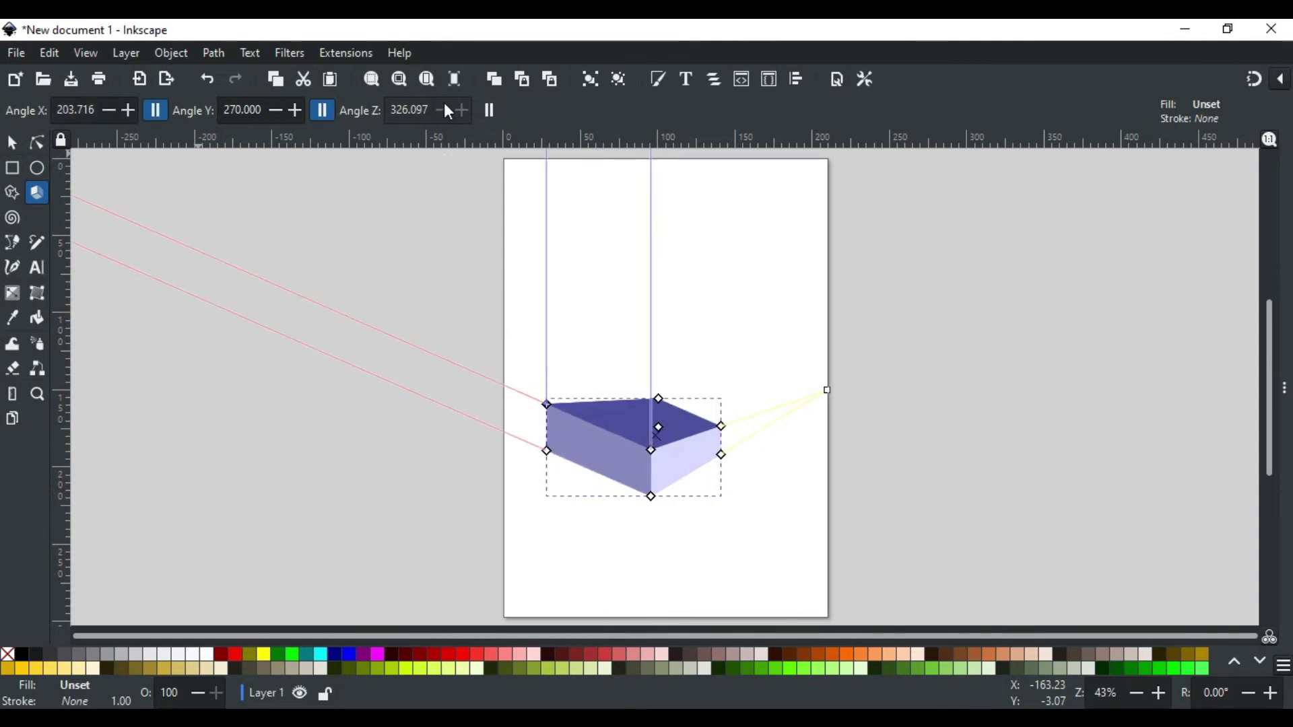
left_click(491, 115)
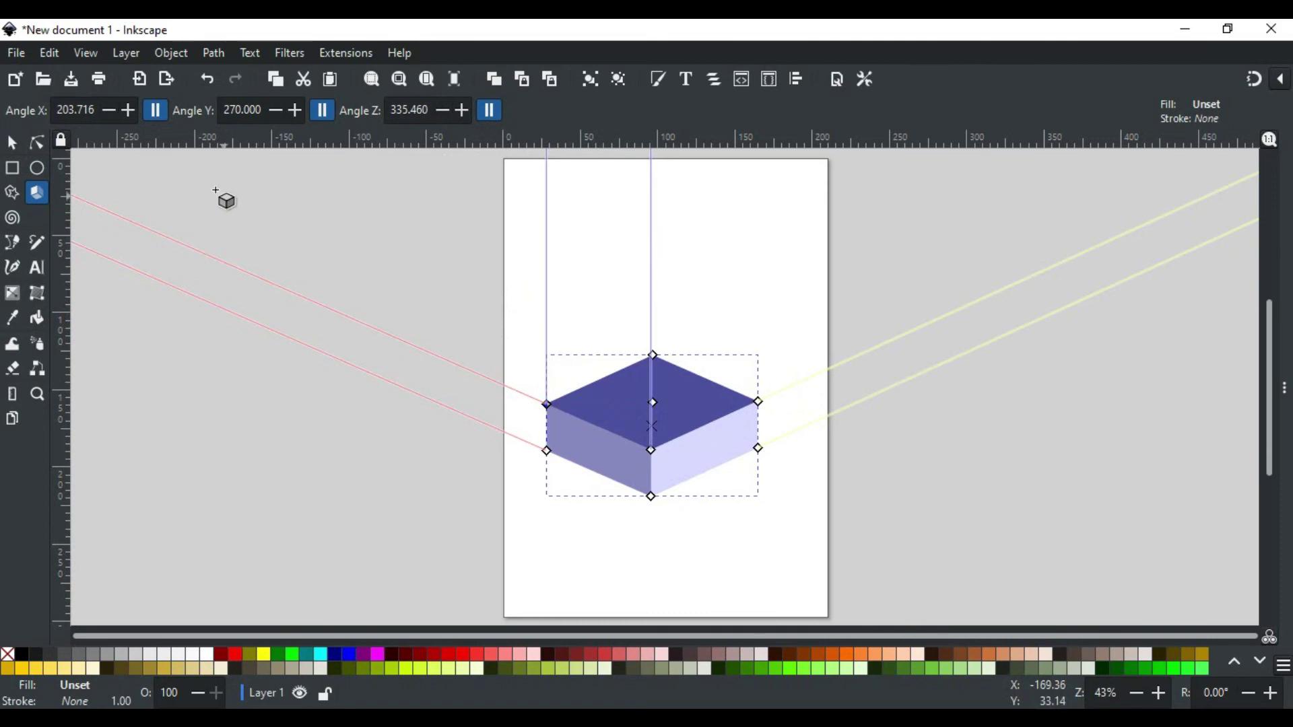
left_click_drag(94, 109, 60, 108)
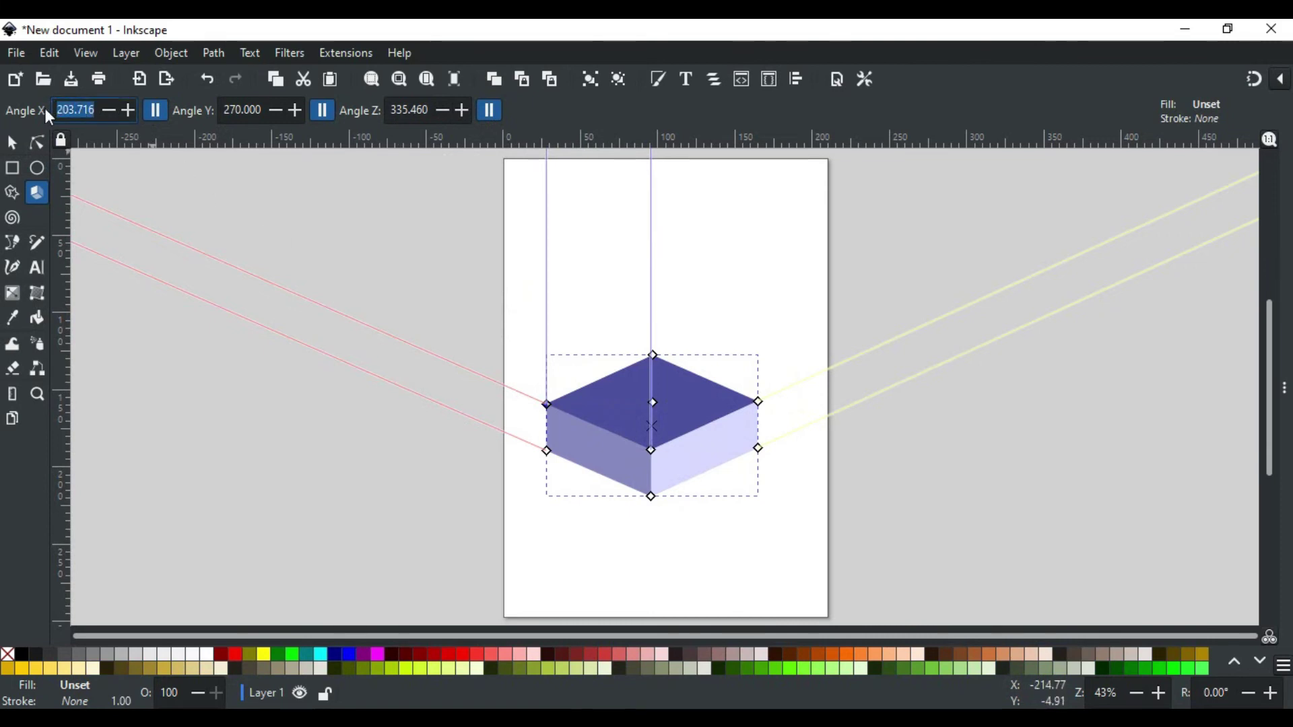
type("150")
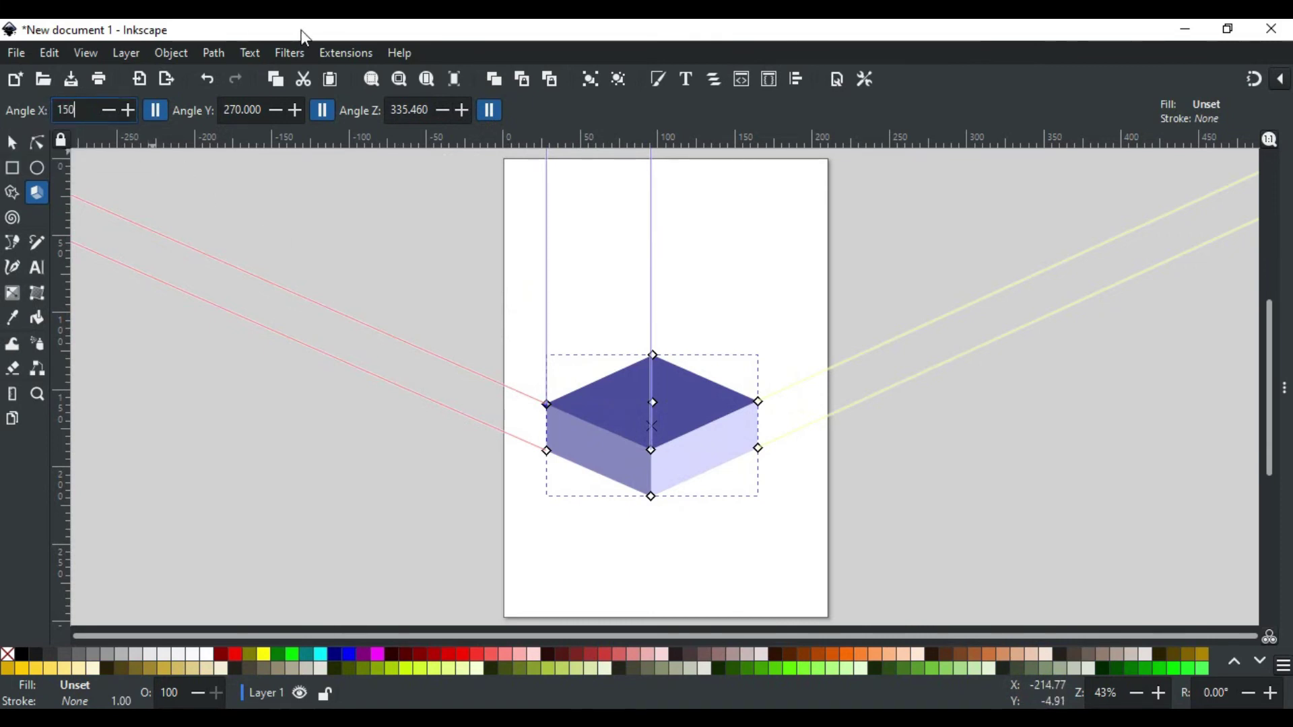
double_click(241, 110)
type("90")
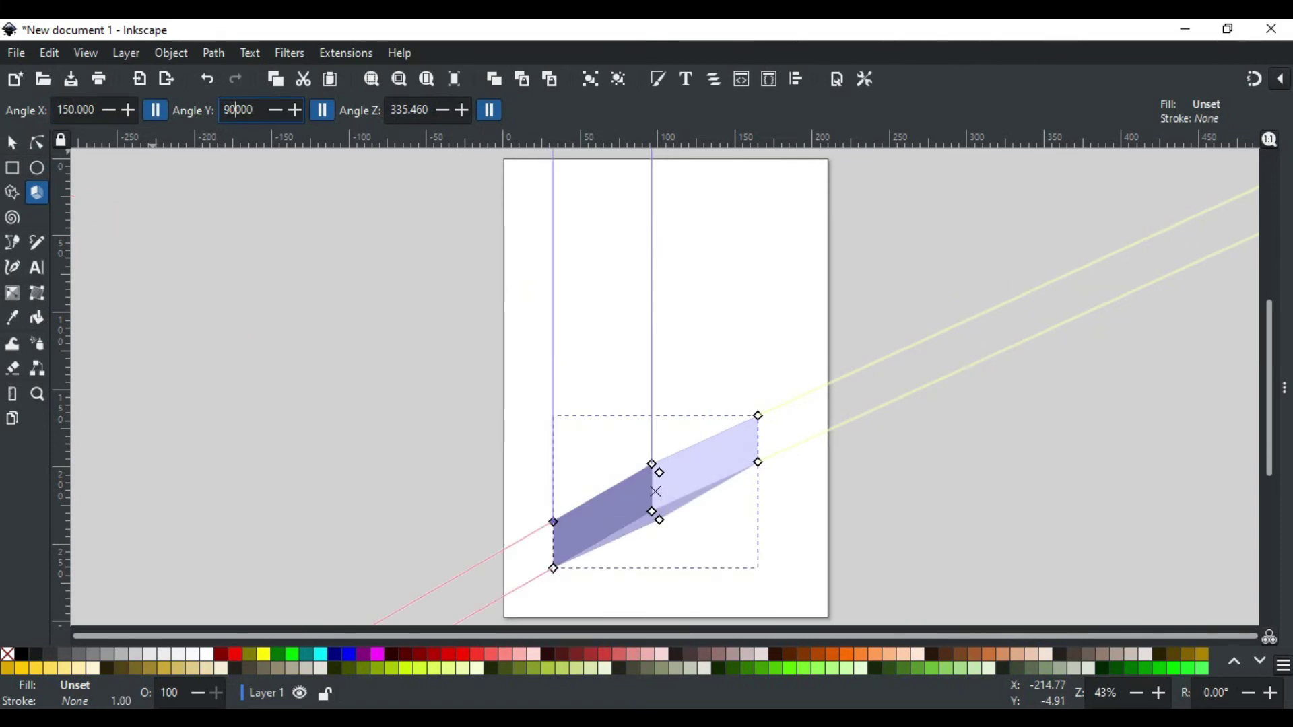
key("Return")
- Set the box's Angle Z to 30 and move the box up the page by its centre
left_click(423, 107)
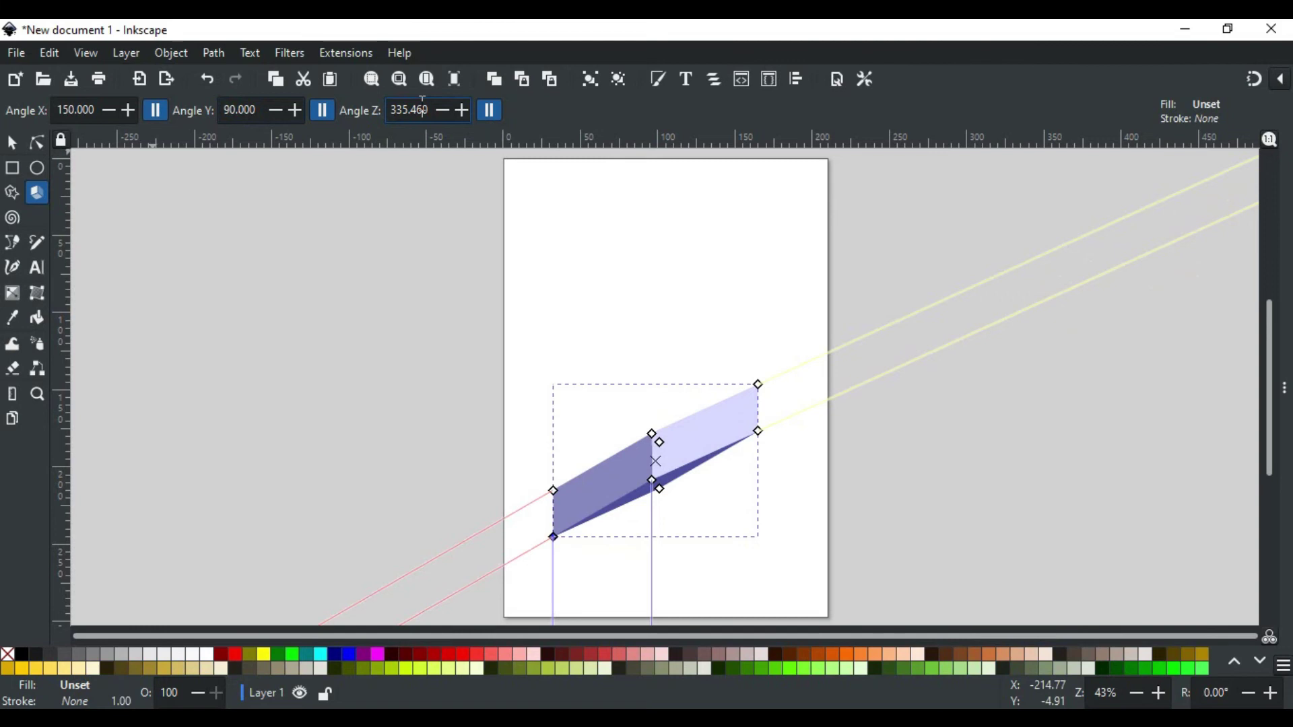
left_click_drag(429, 109, 389, 109)
type("30")
key("Return")
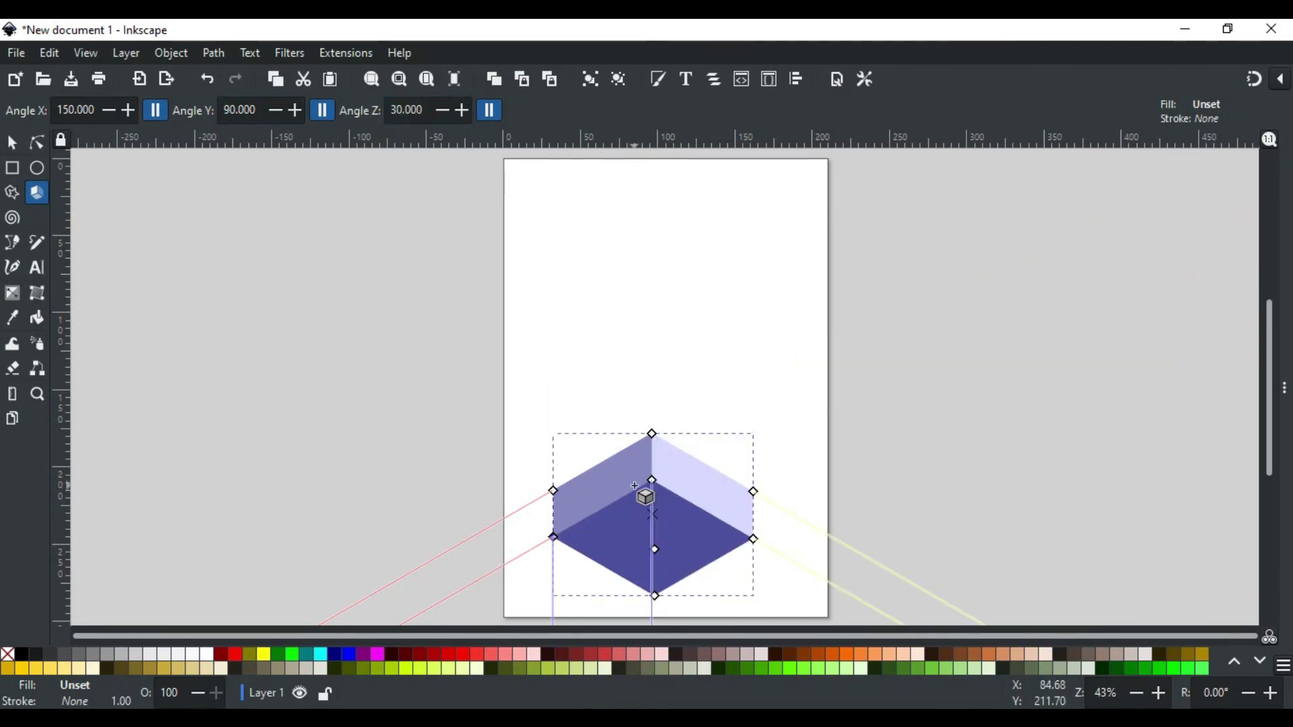
left_click_drag(646, 511, 678, 404)
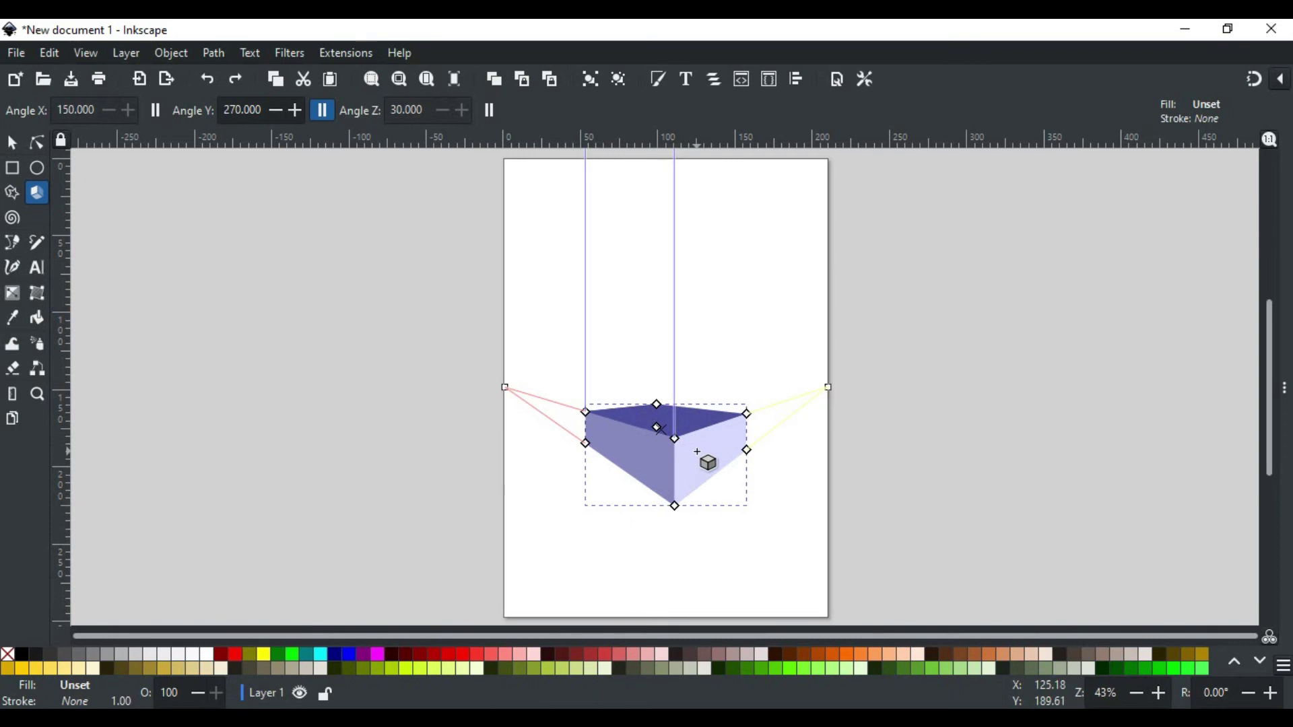
- Fill the box's front-left face with red #FF0000, its front-right face with green and its top face with yellow
left_click(631, 447, "ctrl")
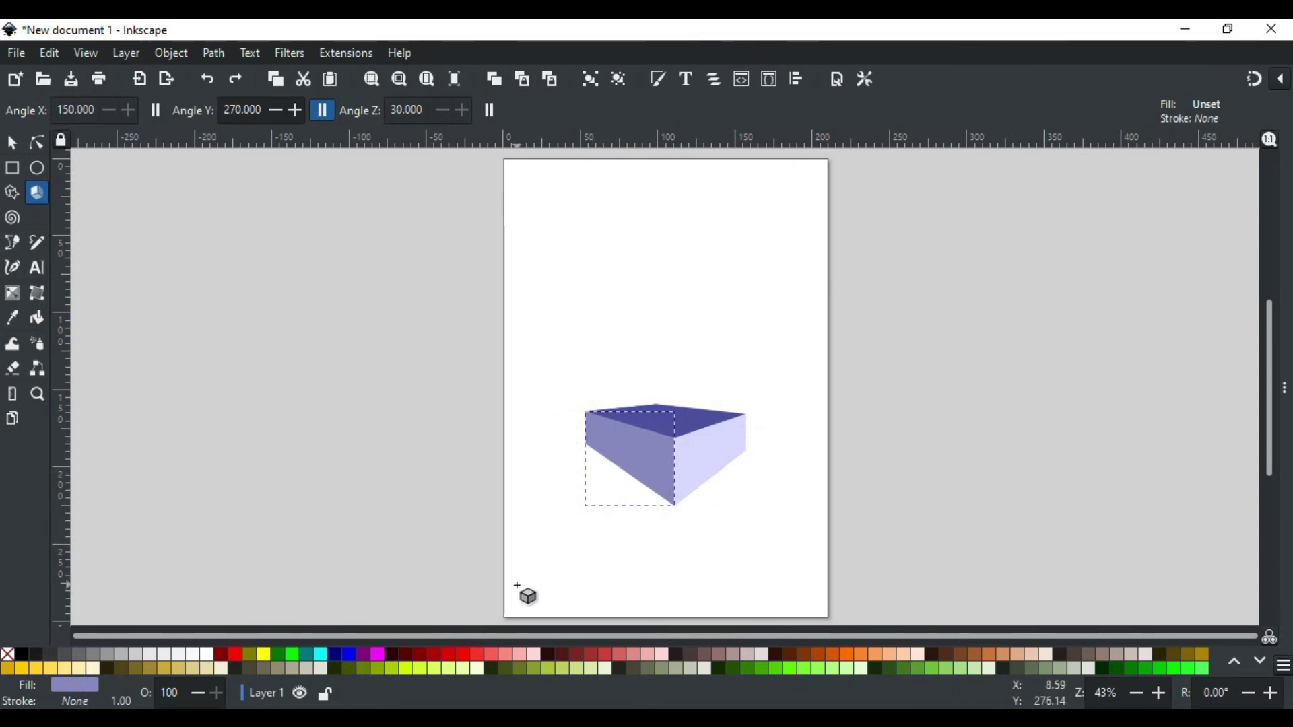
left_click(468, 658)
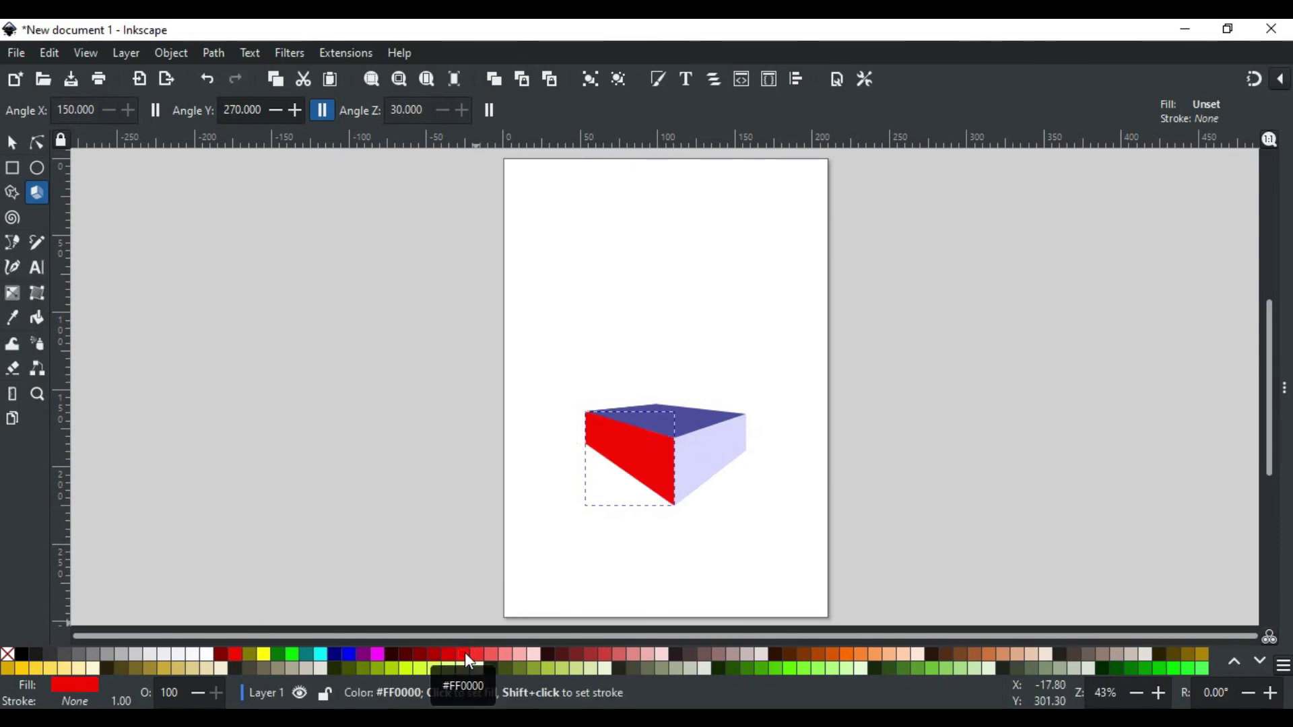
left_click(703, 448)
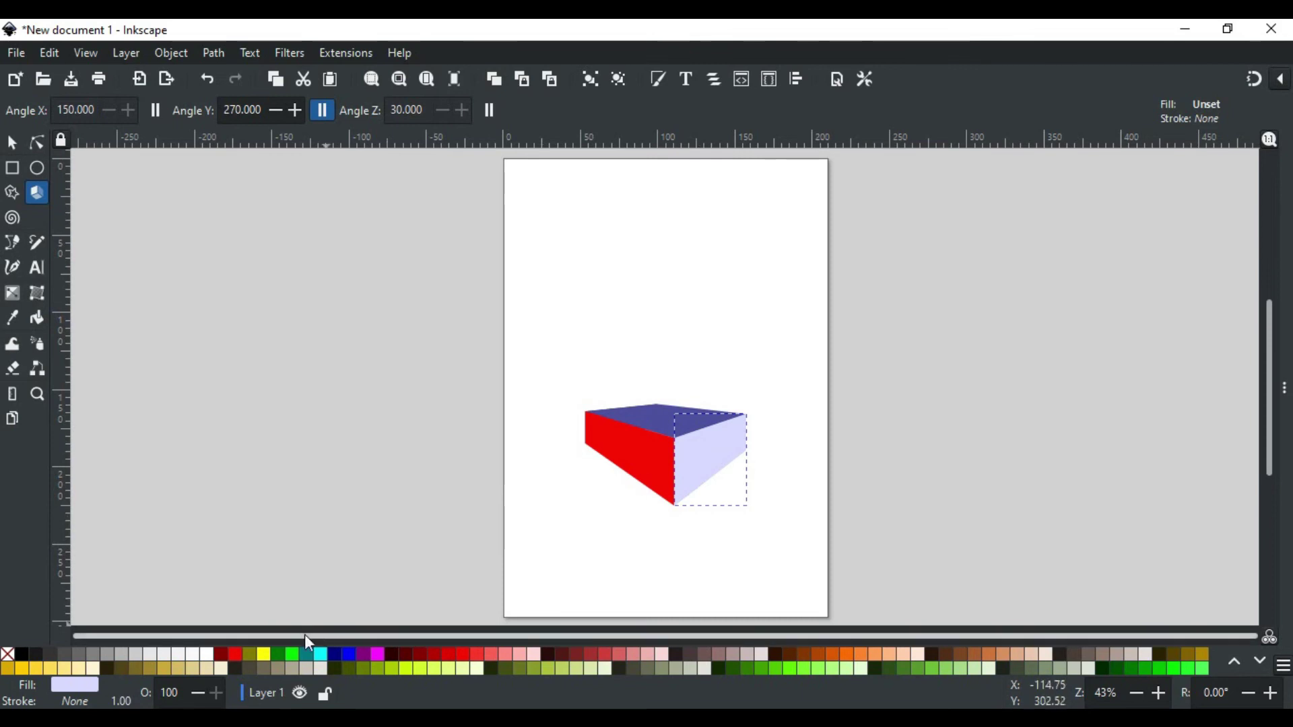
left_click(281, 653)
left_click(652, 425)
left_click(263, 651)
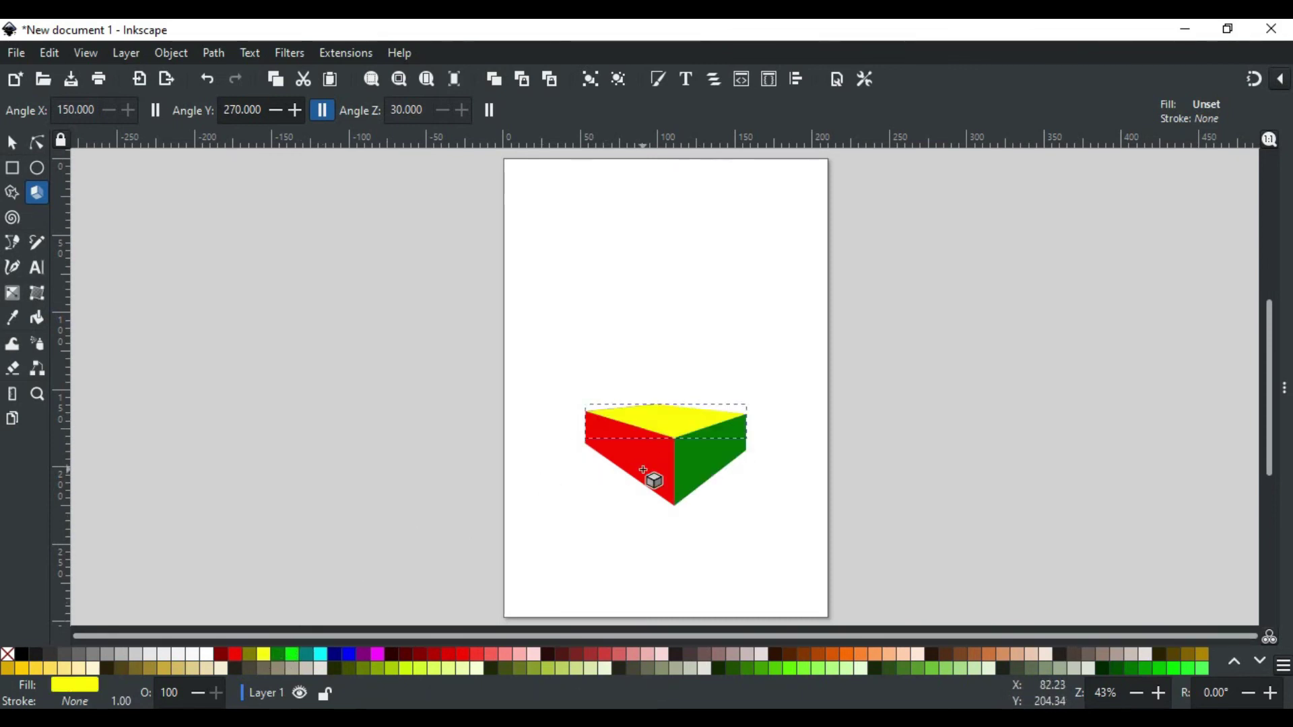
- Select the red, yellow and green faces together and reduce their opacity to 44.1%
left_click(652, 459)
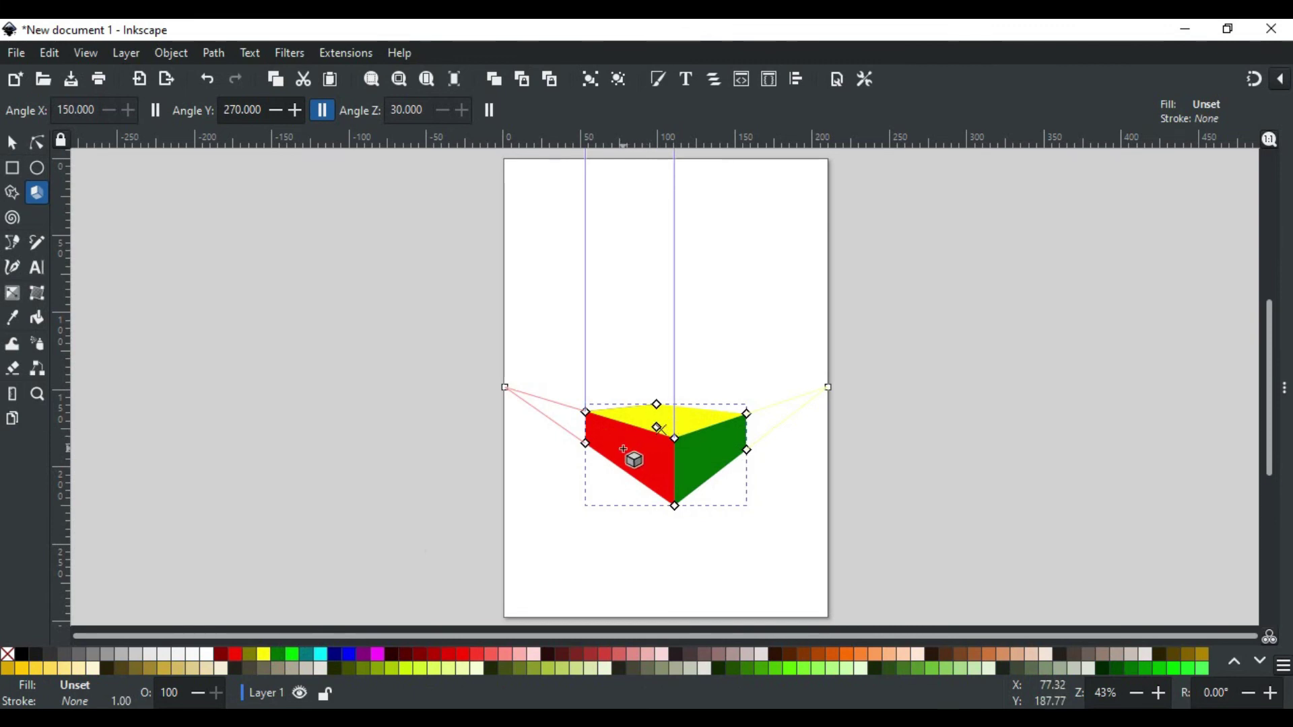
left_click(624, 449, "ctrl")
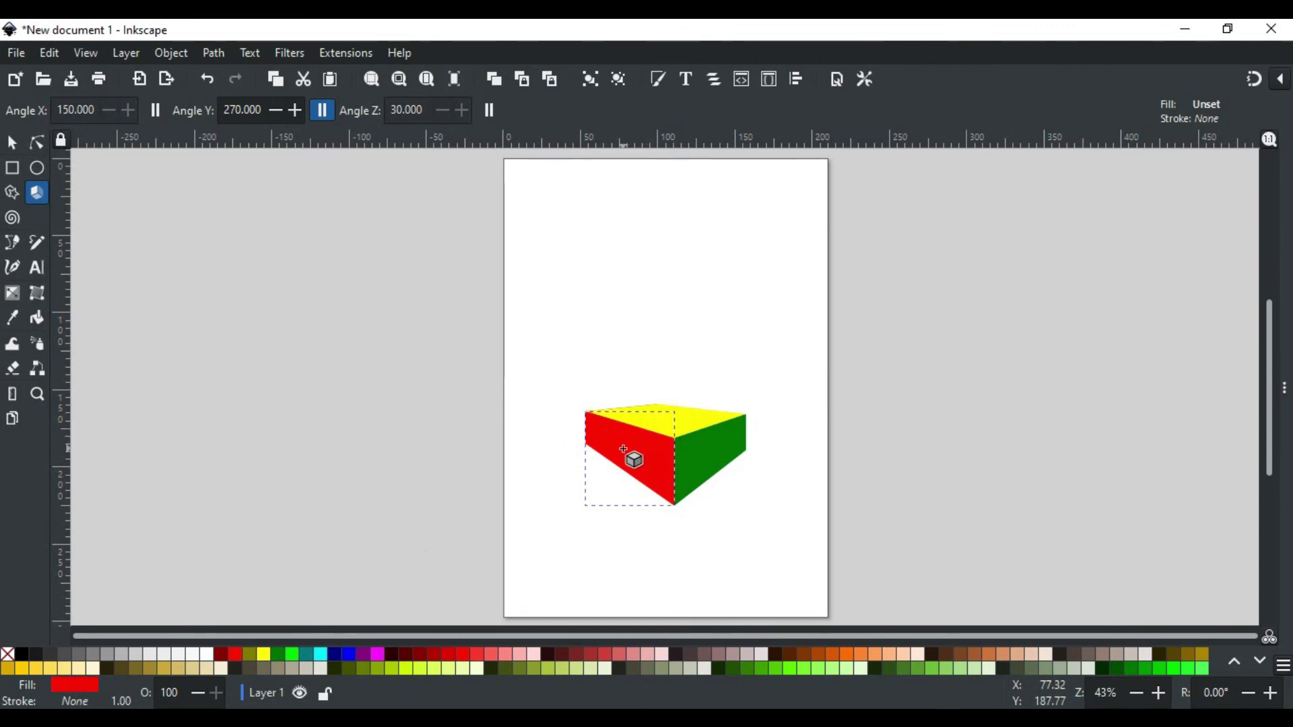
left_click(685, 418, "ctrl+shift")
left_click(687, 455, "ctrl+shift")
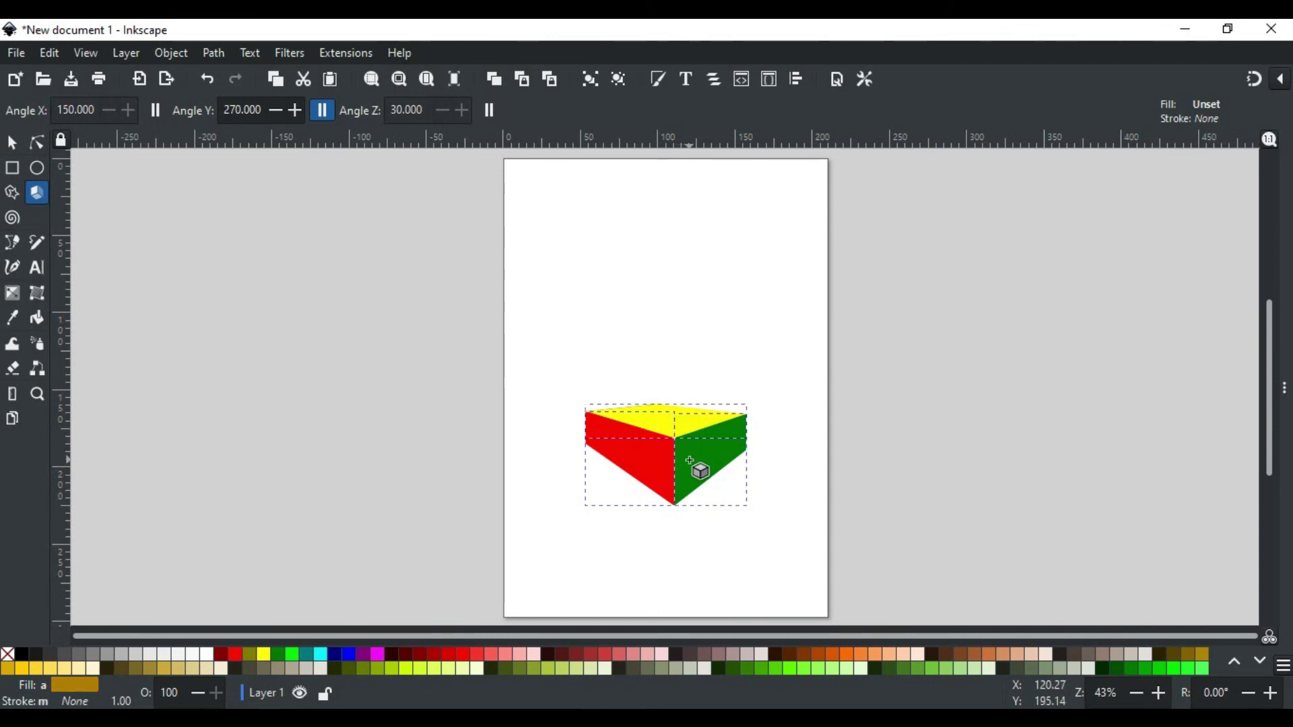
left_click(1285, 388)
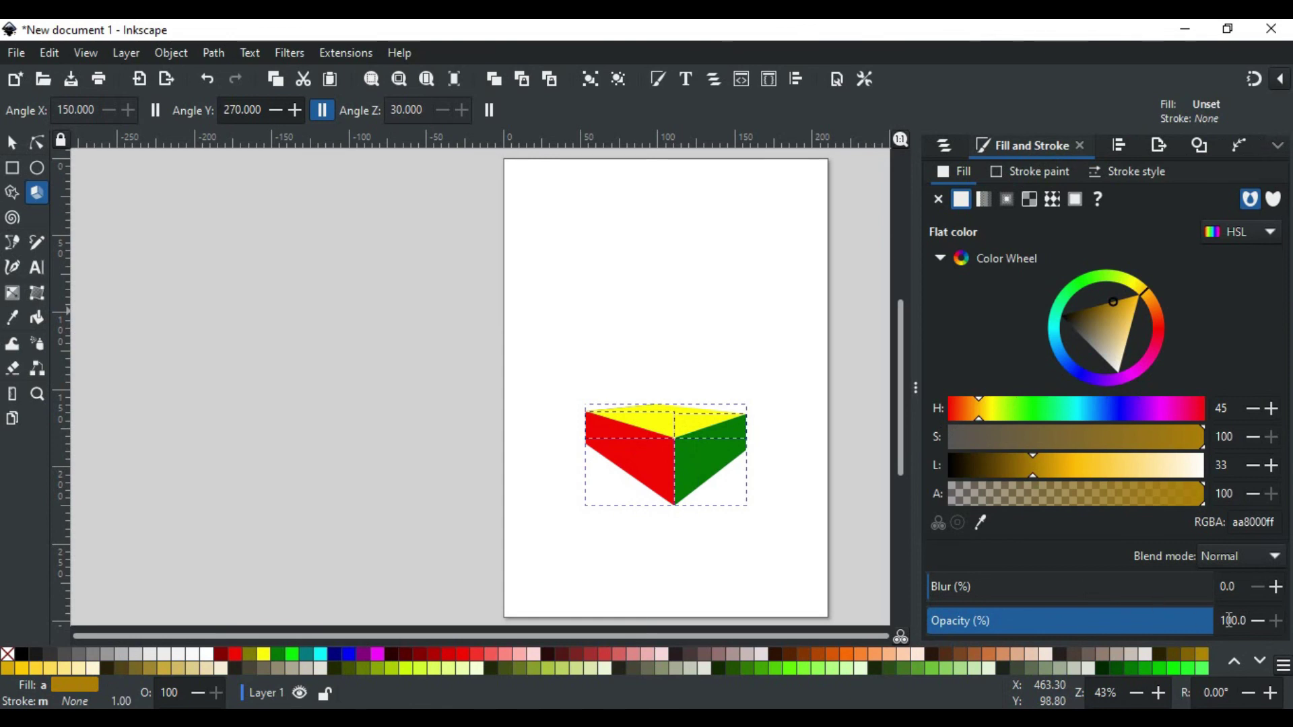
key("5")
left_click_drag(1169, 629, 1052, 627)
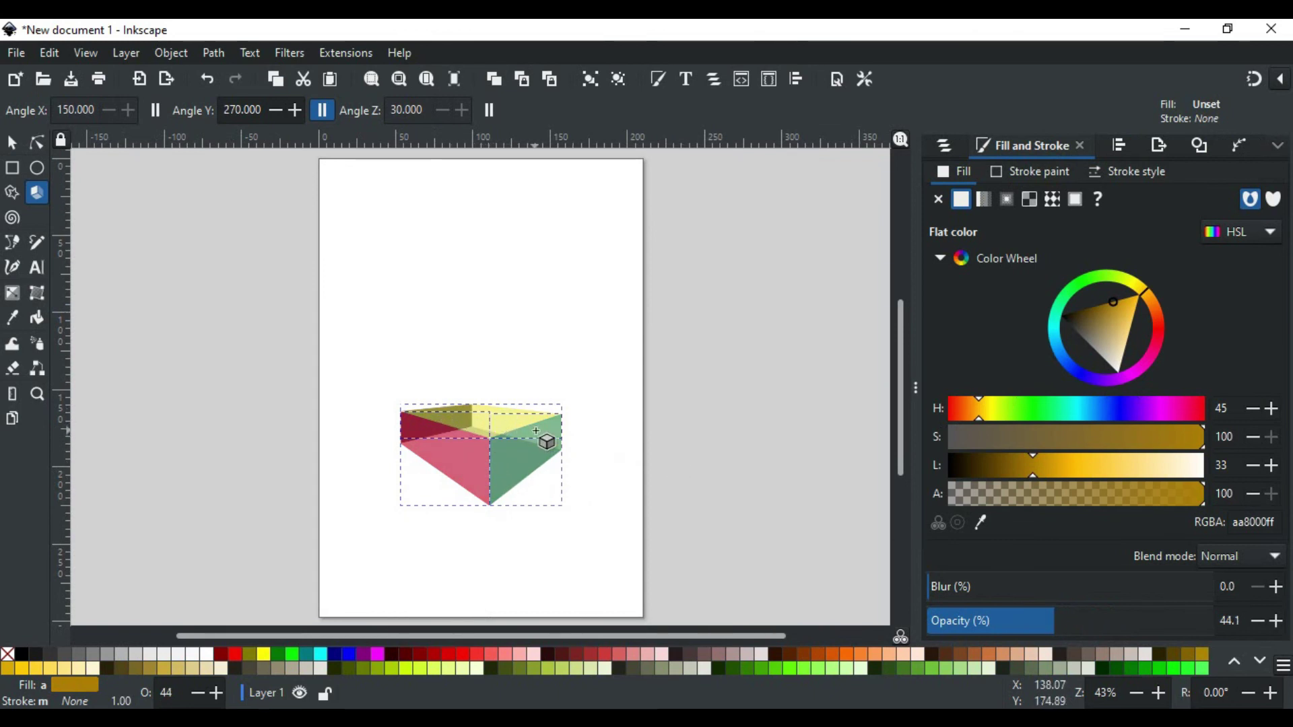
- Select the bottom face hidden beneath the red face and fill it with dark brown
left_click(471, 466)
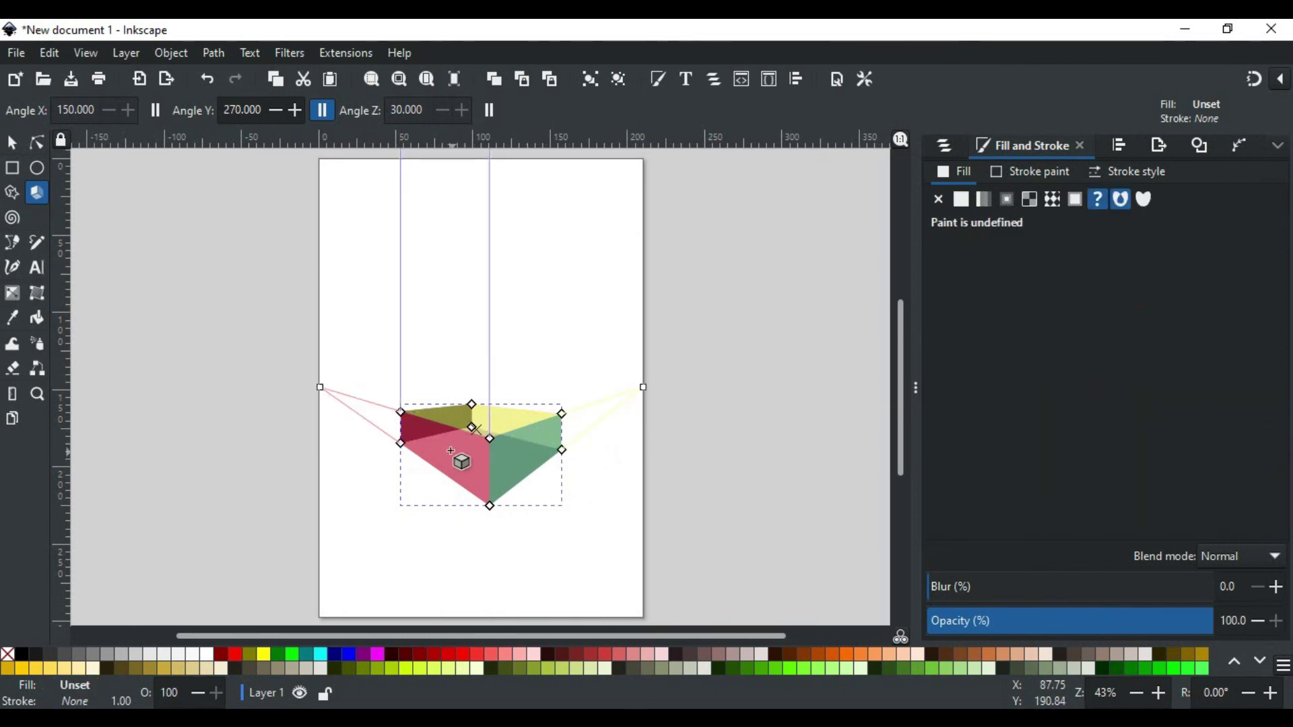
left_click(467, 460, "ctrl")
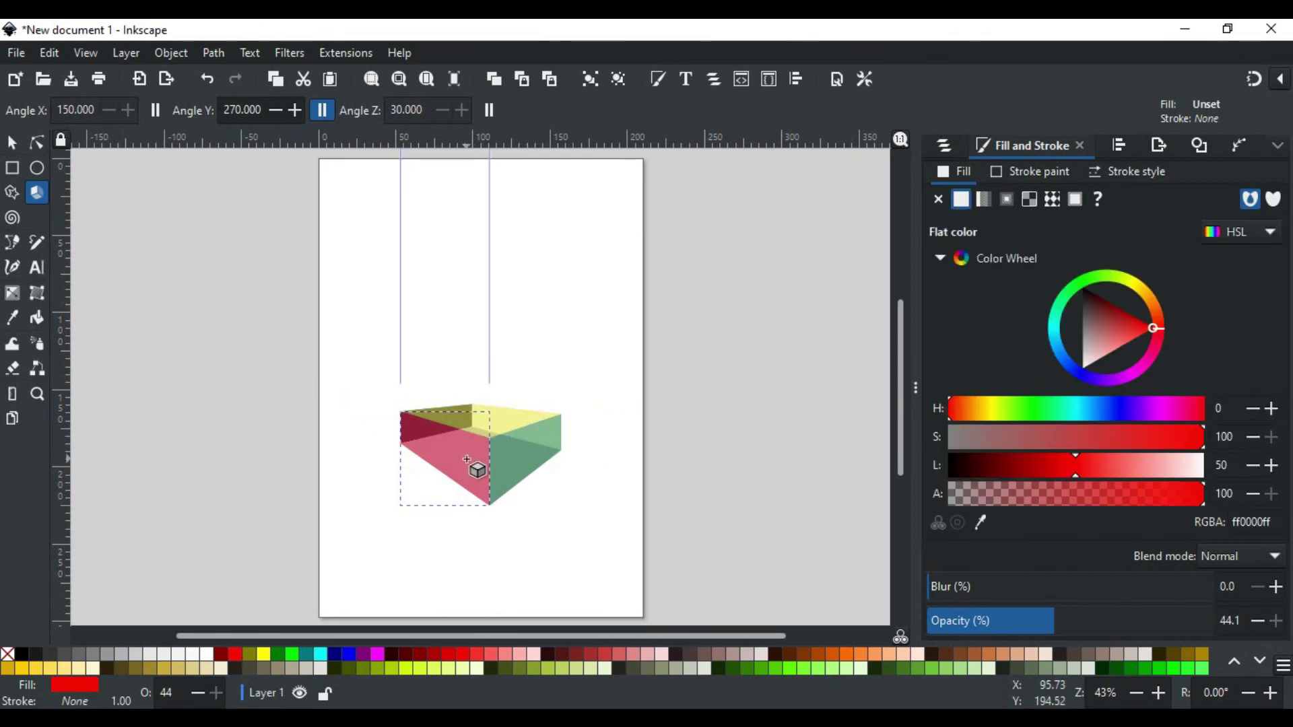
left_click(468, 460, "ctrl+alt")
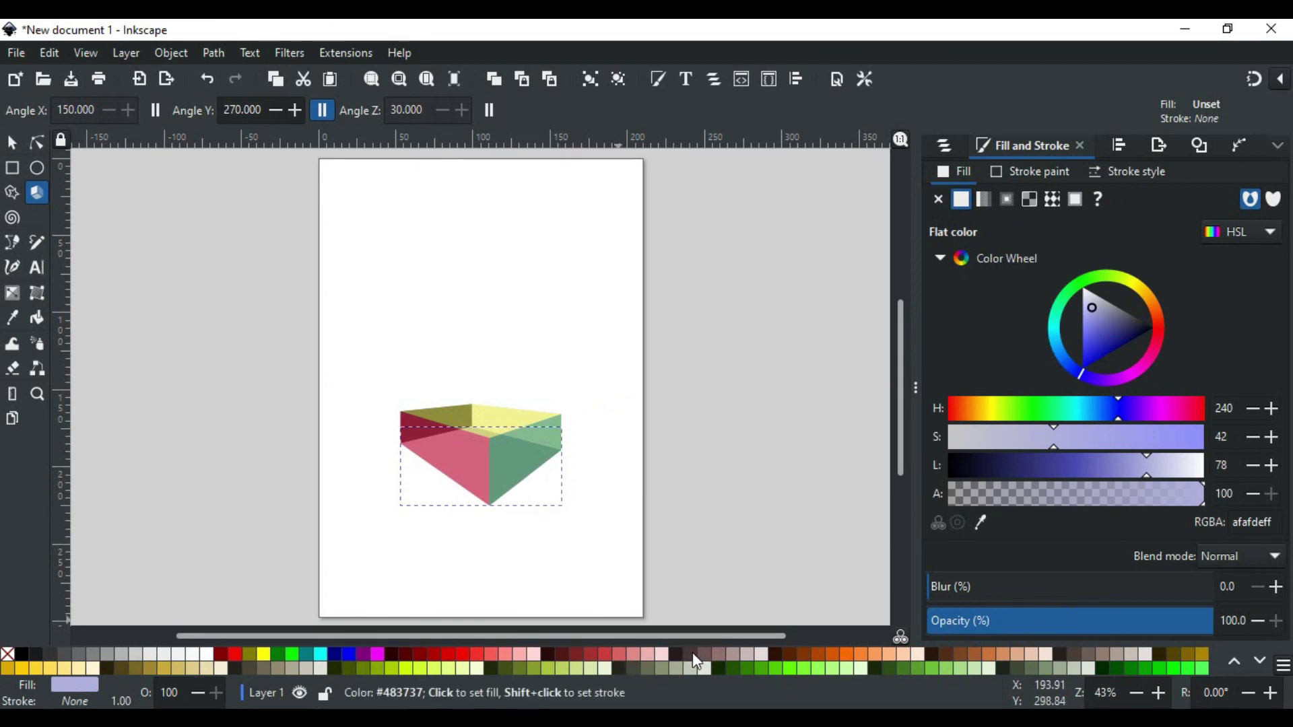
left_click(776, 654)
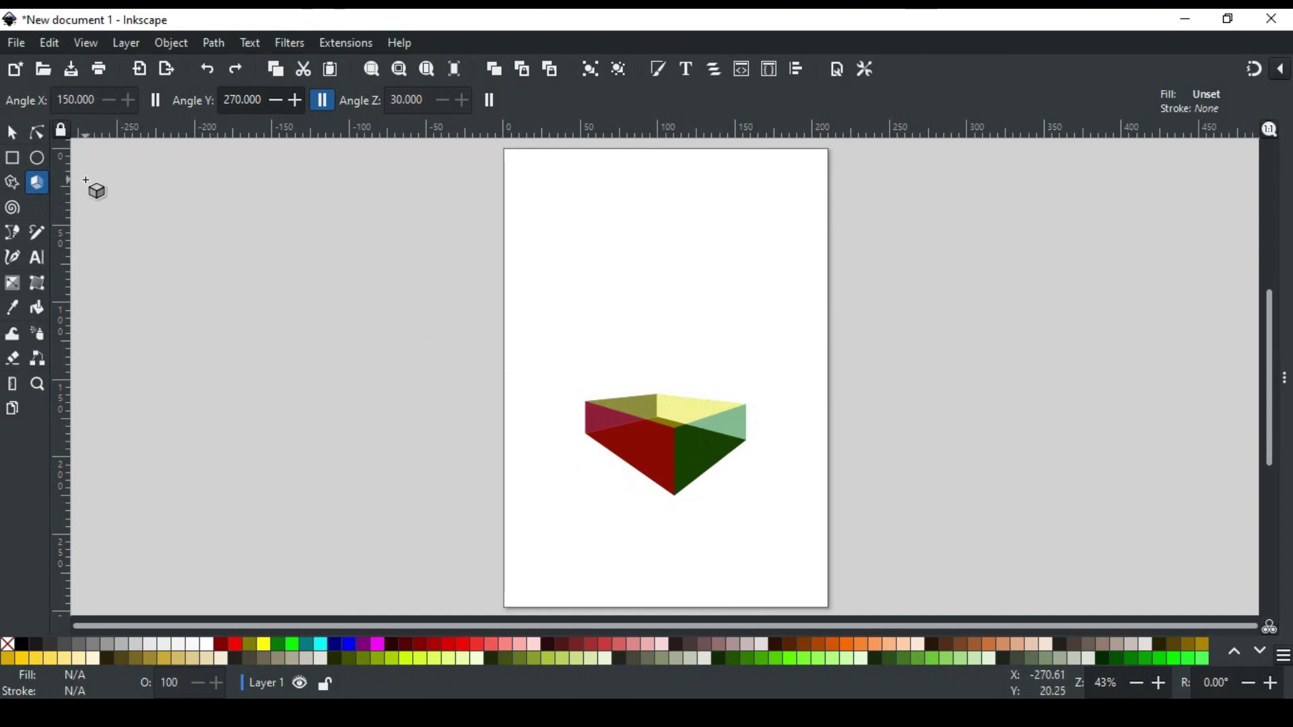
- Select the red face on its own with the Selector tool, move it down-left out of the box and rotate it clockwise
left_click(15, 136)
key("ctrl")
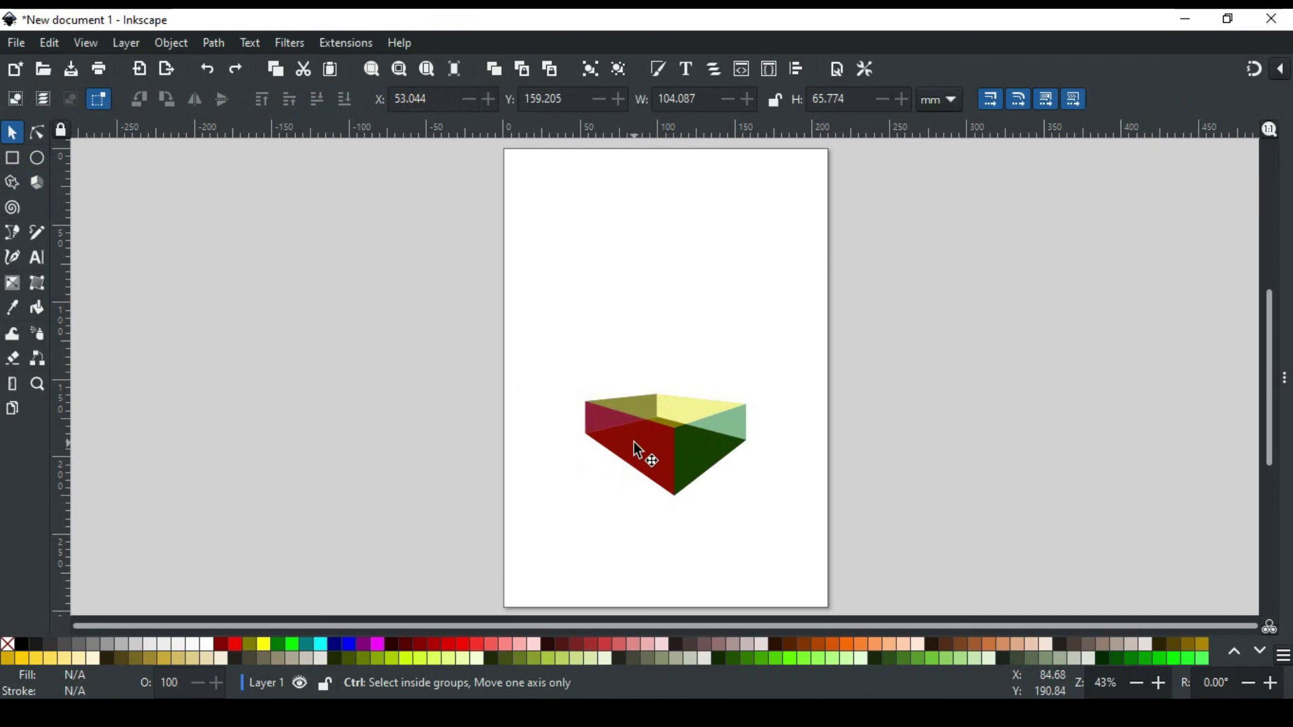
left_click(638, 449, "ctrl")
left_click_drag(634, 443, 582, 487)
mouse_move(627, 433)
left_mouse_down()
mouse_move(636, 478)
mouse_move(645, 447)
left_mouse_up()
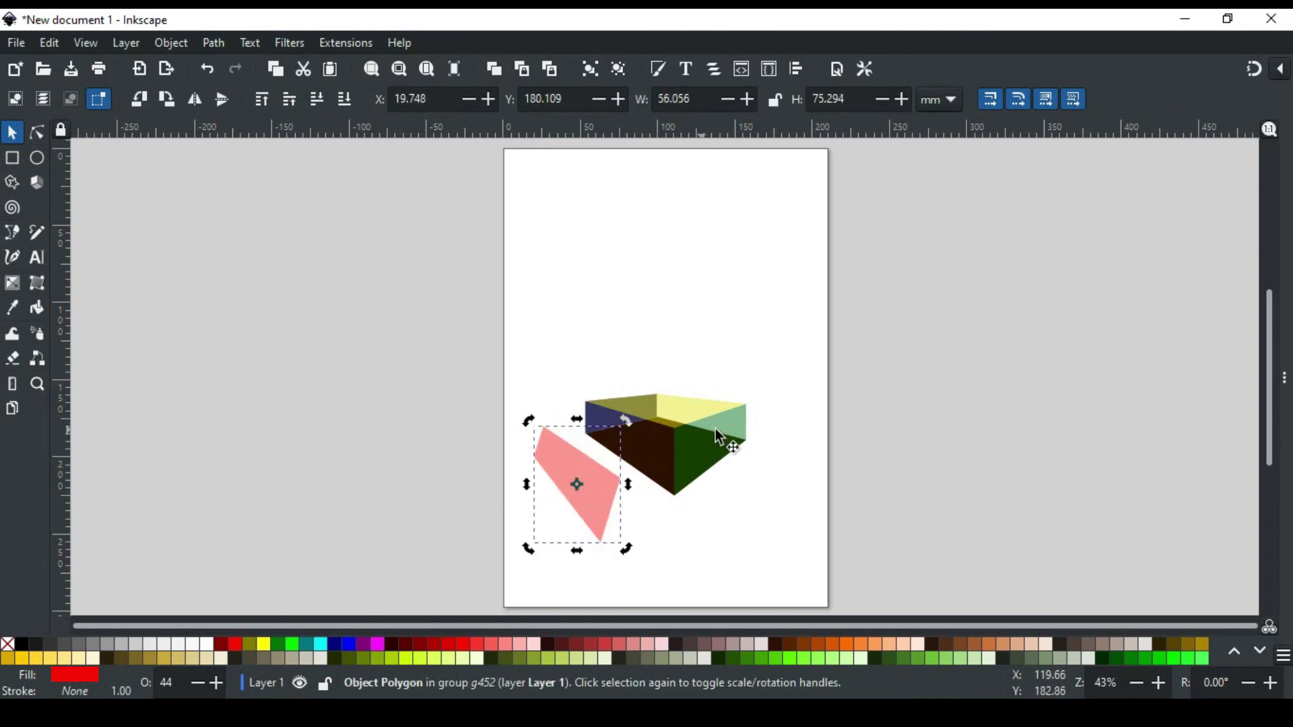
- Pull the remaining faces out of the box individually: green and pale lavender to the right, dark brown down, yellow up
left_click(708, 457, "ctrl")
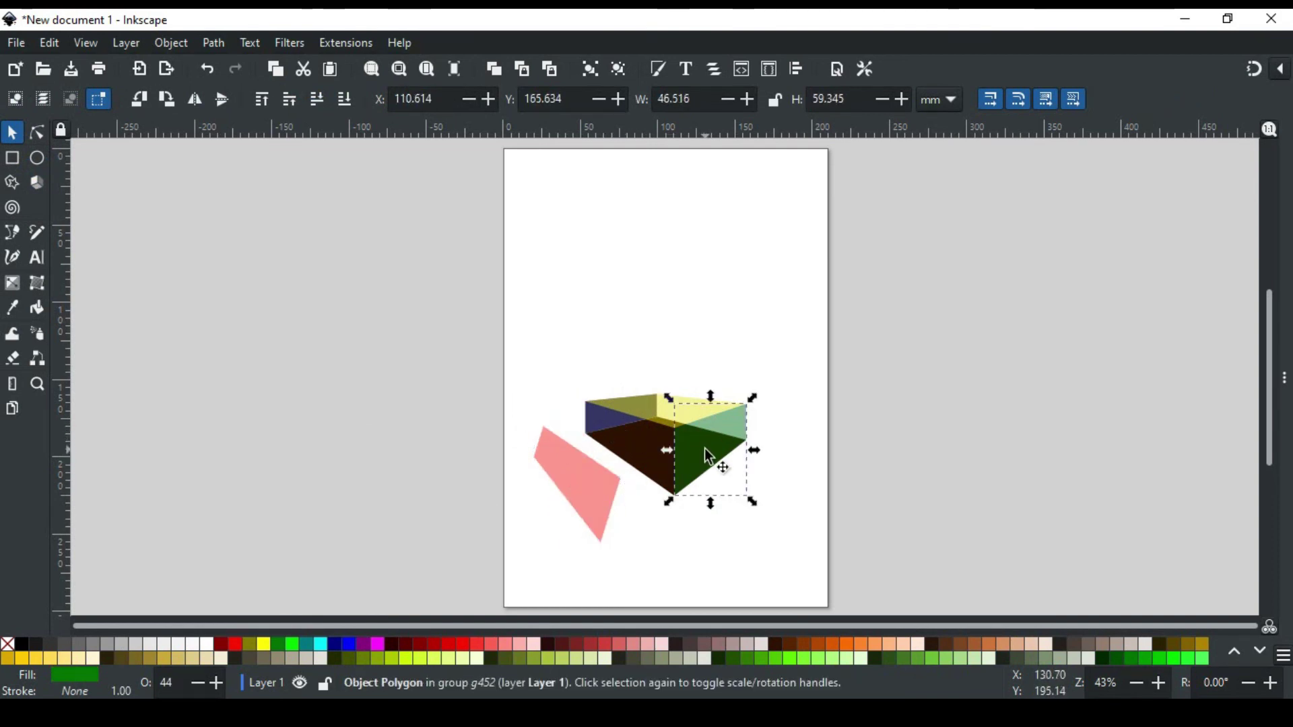
left_click_drag(708, 456, 779, 485)
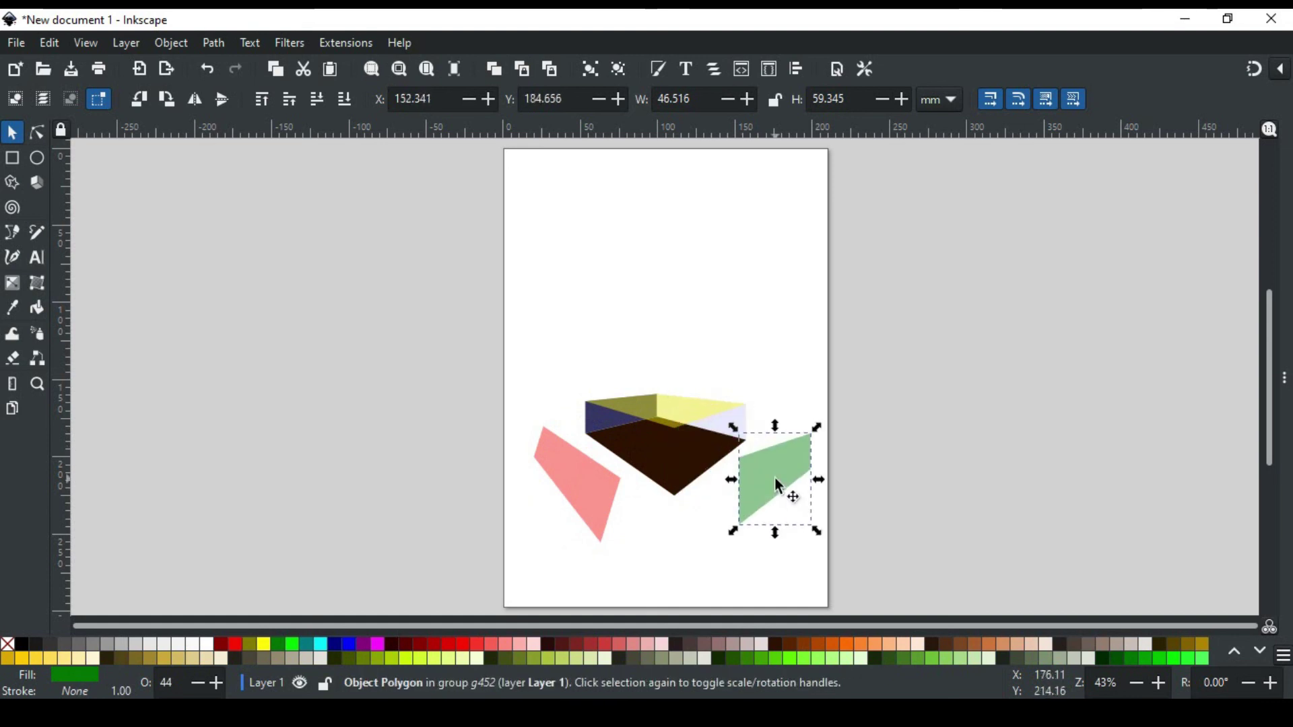
left_click(720, 436, "ctrl")
left_click_drag(669, 462, 668, 532)
left_click(670, 408, "ctrl")
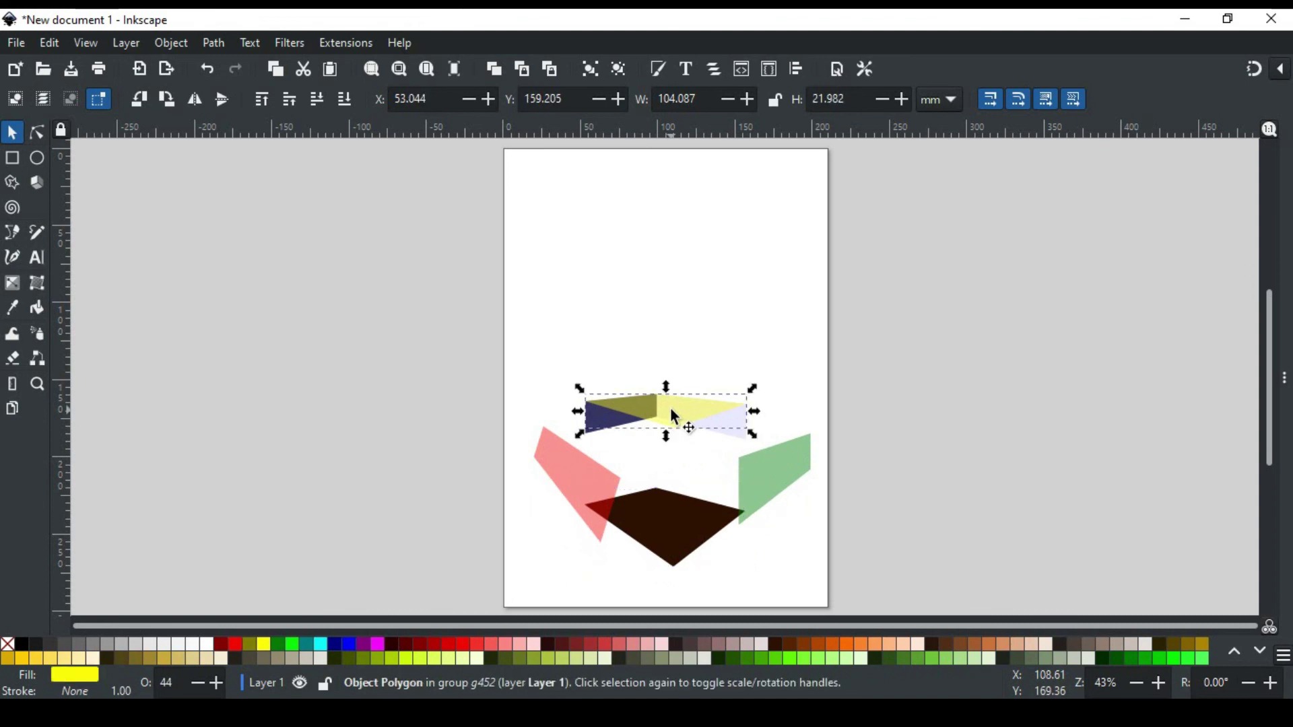
left_click_drag(669, 408, 670, 329)
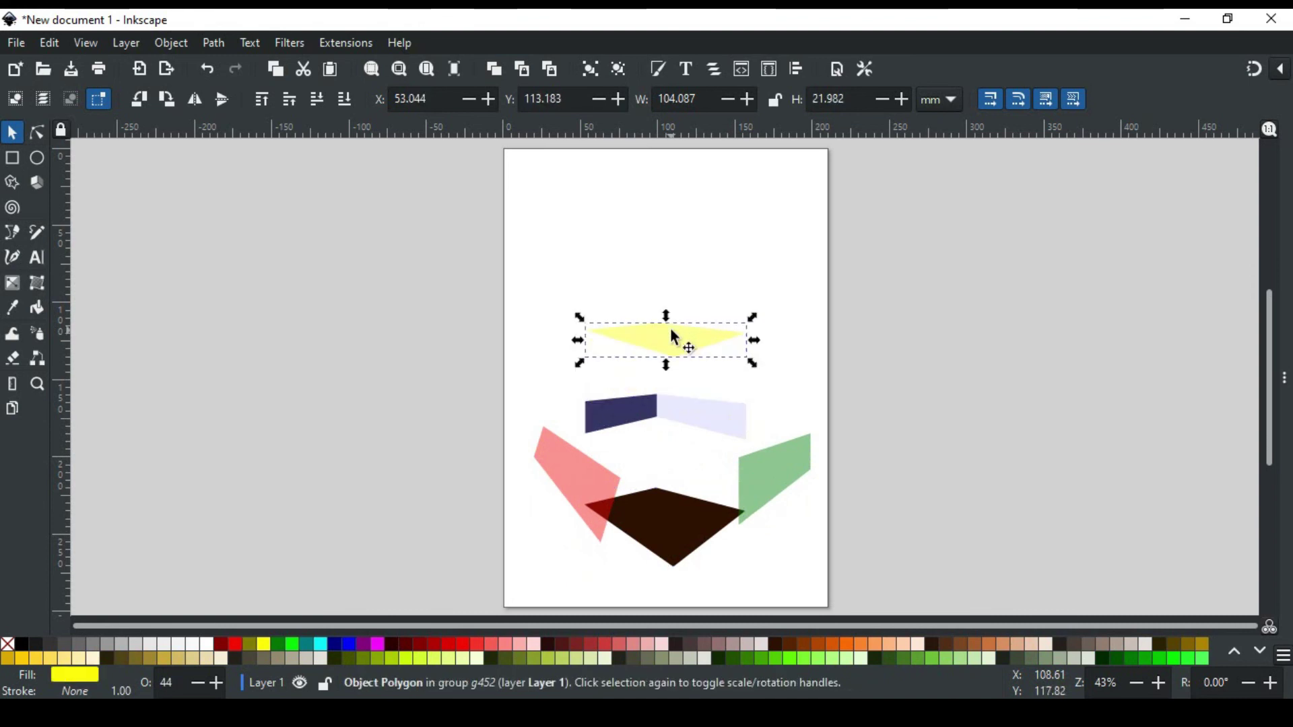
left_click(695, 412, "ctrl")
left_click_drag(695, 412, 748, 403)
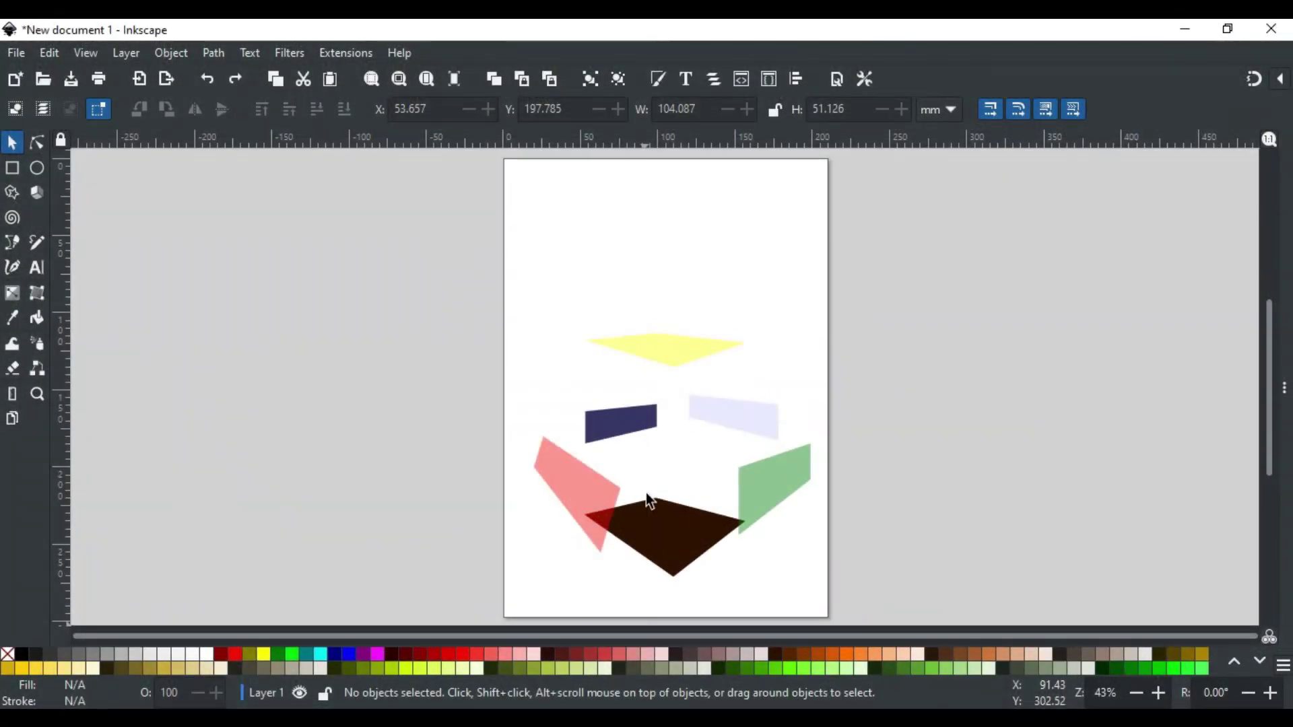
- Move the whole 3D box slightly up the page, ungroup it into separate paths and clear the selection
left_click(653, 525)
left_click_drag(653, 525, 657, 499)
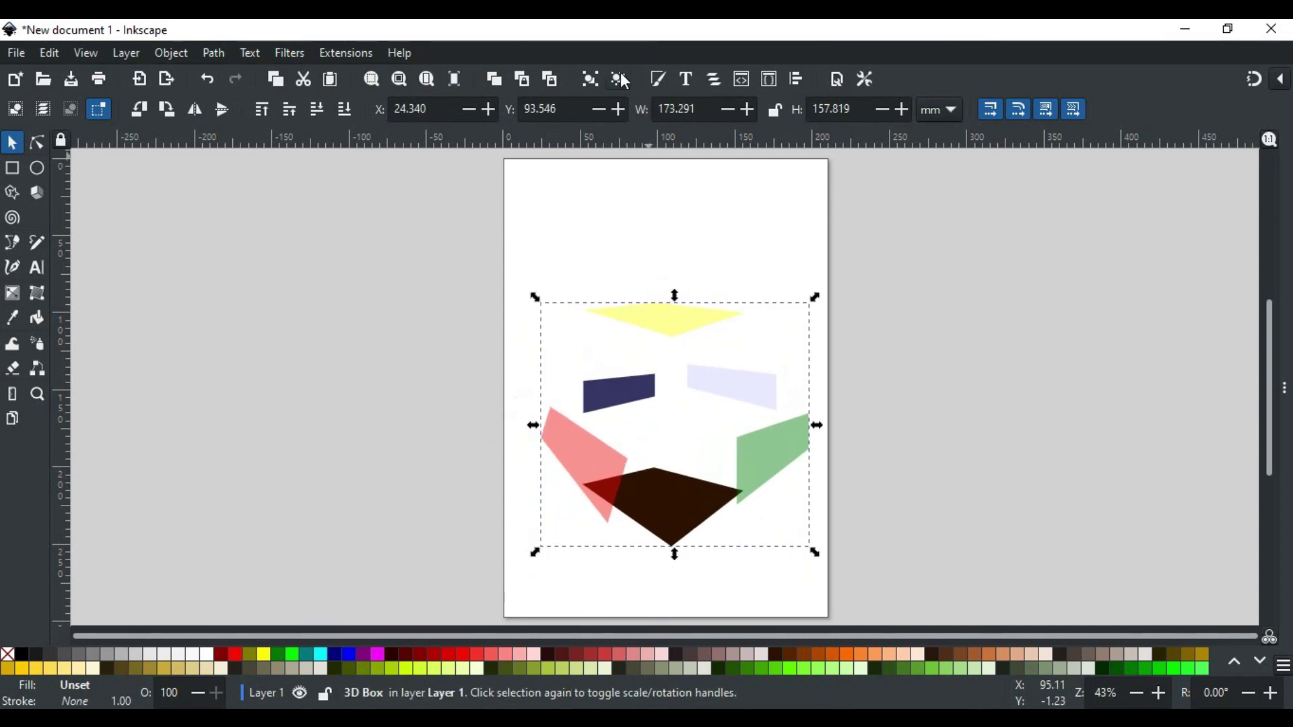
left_click(622, 81)
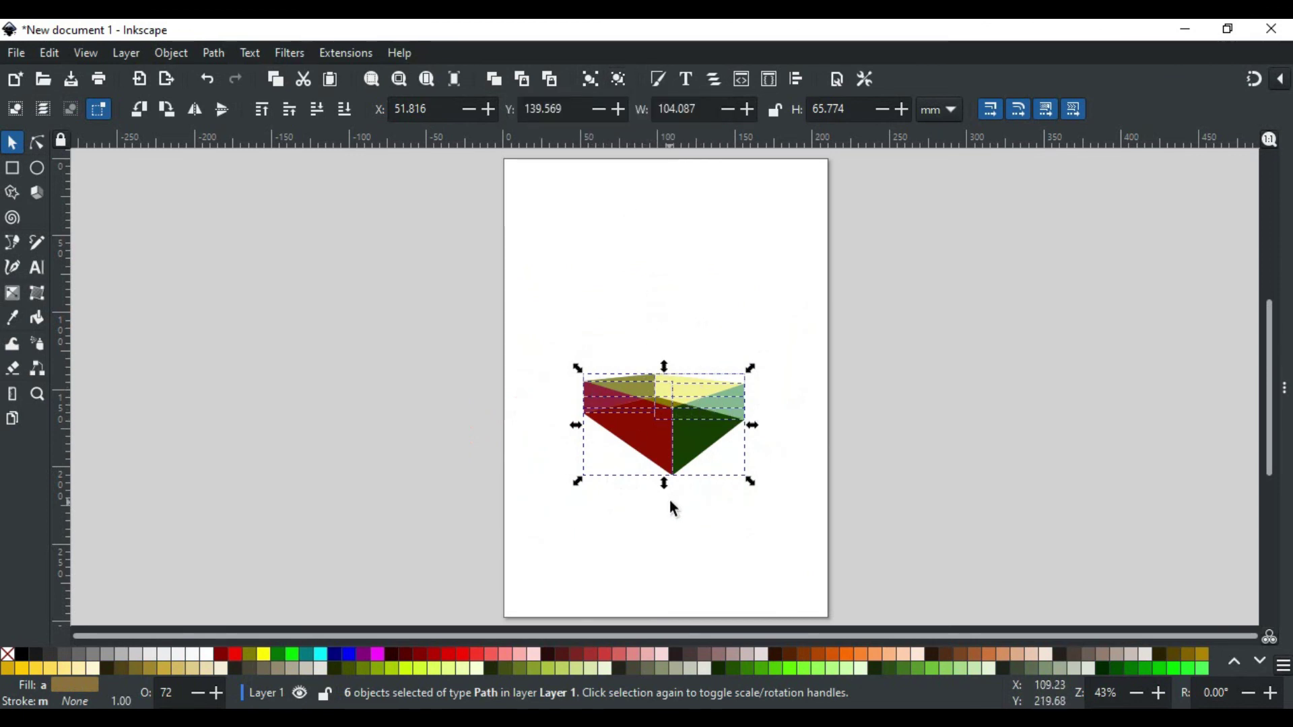
left_click(650, 536)
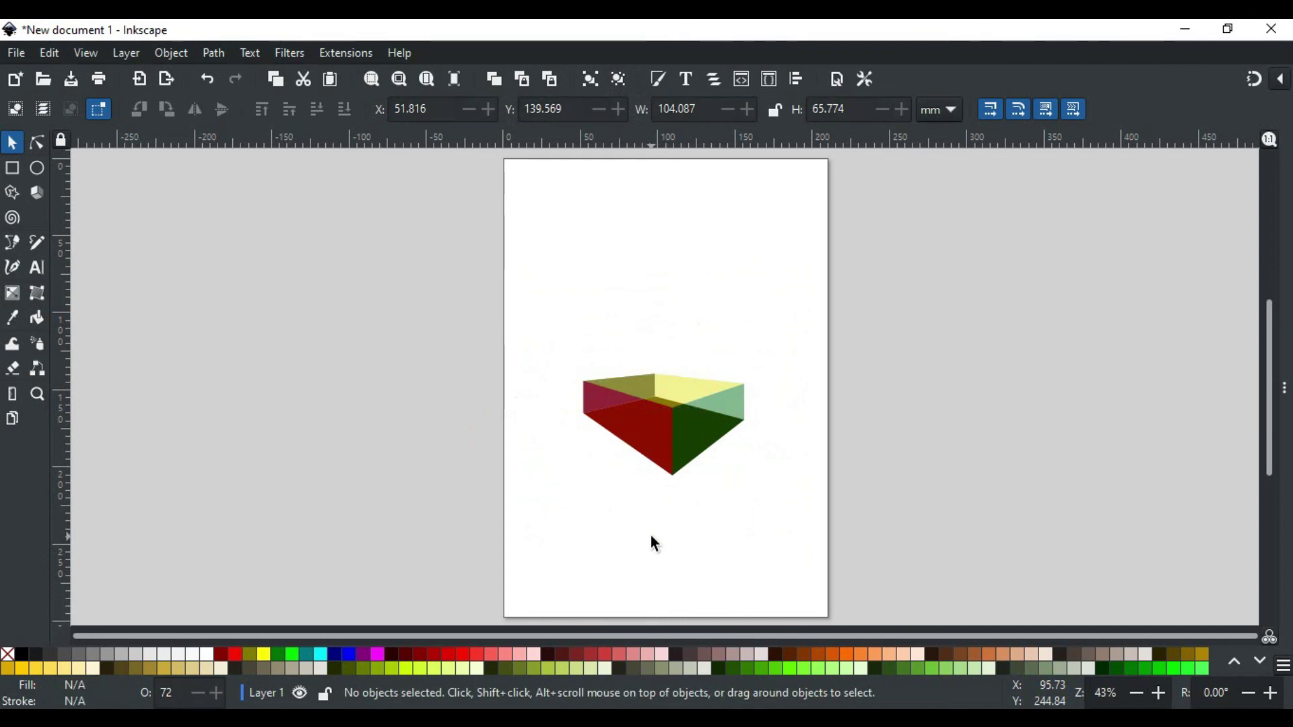
- Spread the ungrouped red, dark brown, yellow, navy and green faces apart individually, and switch back to the 3D Box tool
left_click_drag(645, 430, 582, 498)
left_click_drag(648, 439, 645, 556)
left_click_drag(661, 399, 645, 270)
left_click_drag(610, 389, 538, 348)
left_click_drag(698, 439, 768, 448)
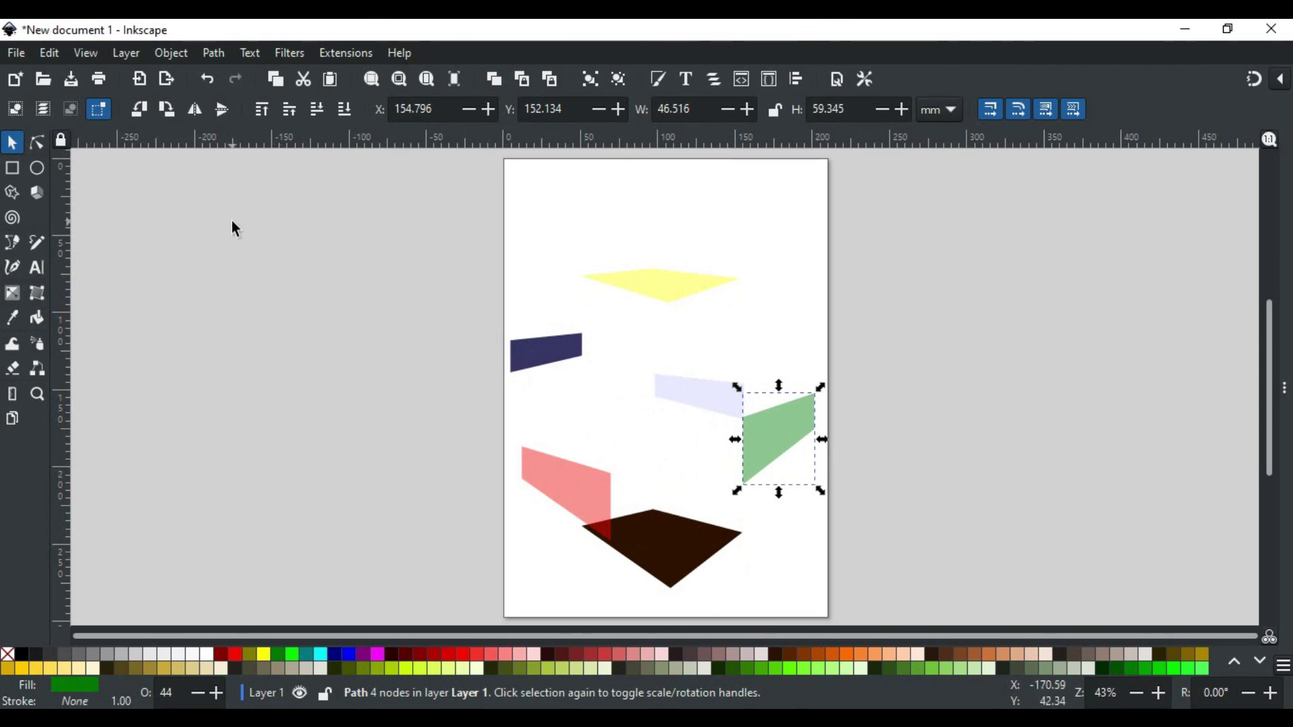
left_click(37, 196)
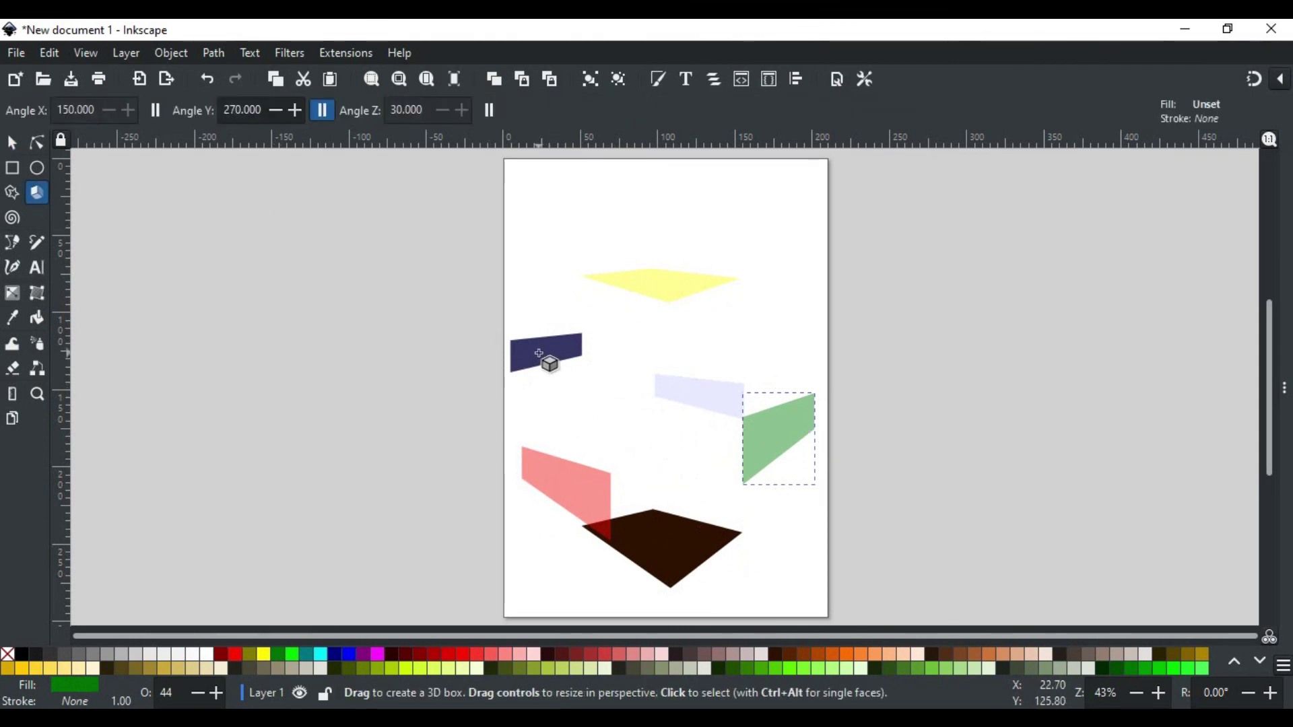